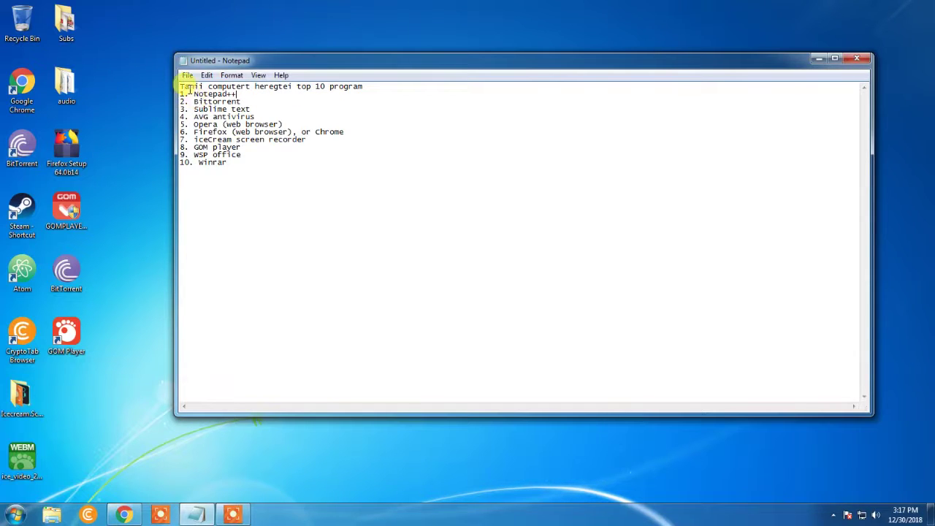
drag(181, 94, 235, 162)
click(210, 163)
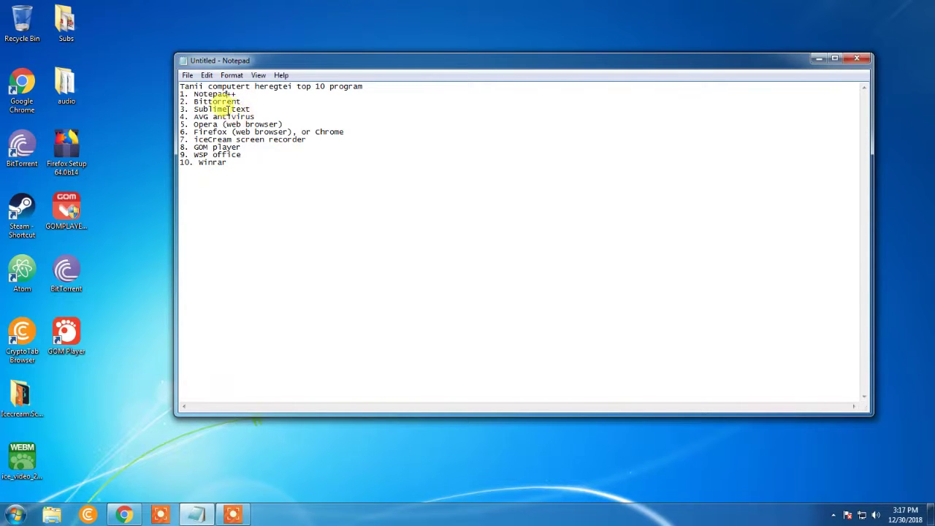
drag(246, 93, 191, 94)
Switch to Chrome, search for notepad++ in the blank tab and open the Notepad++ home page.
click(128, 515)
click(297, 9)
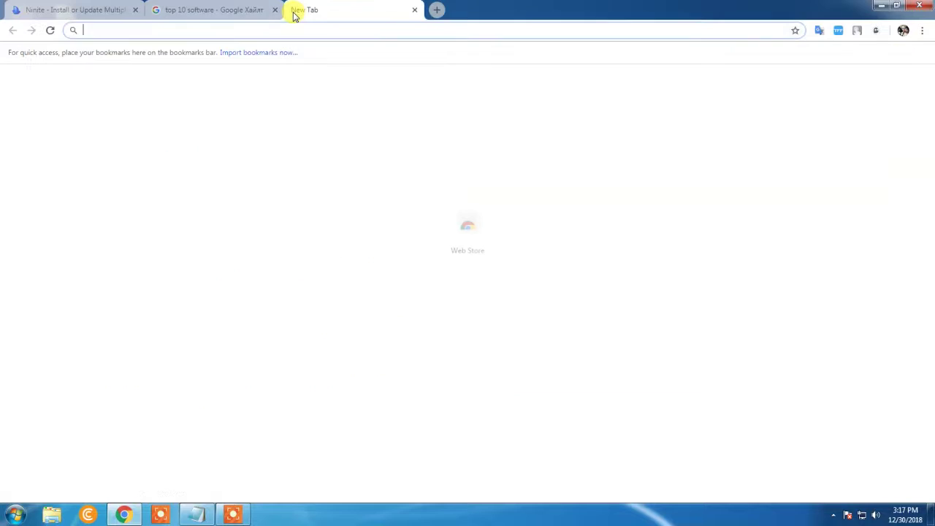
text(notep)
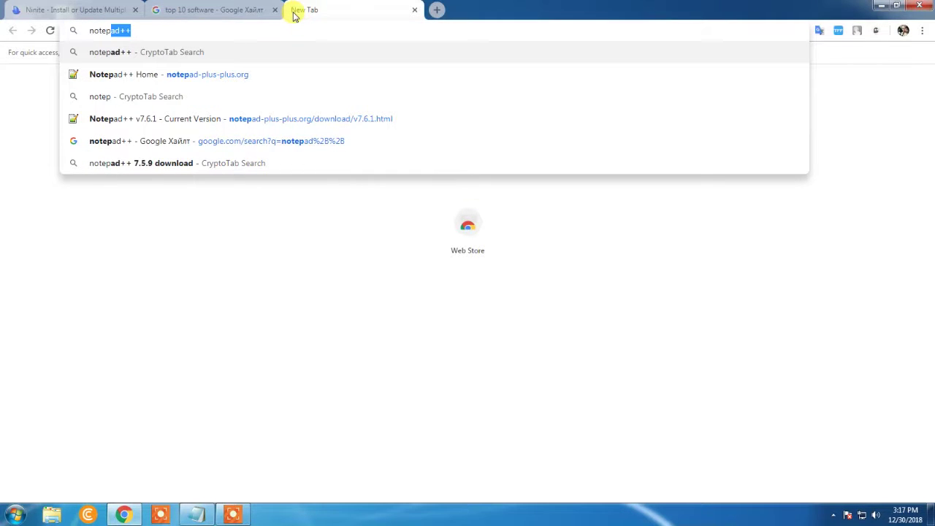
key(Return)
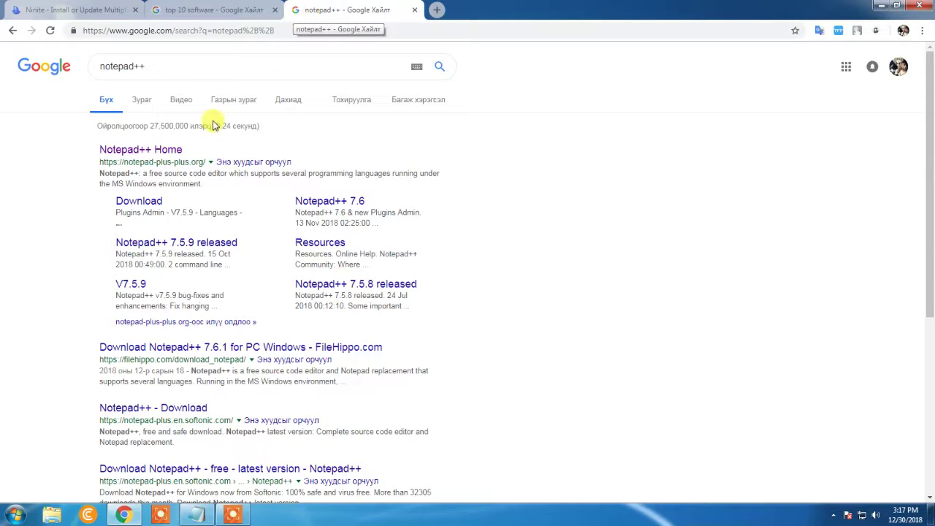
click(150, 150)
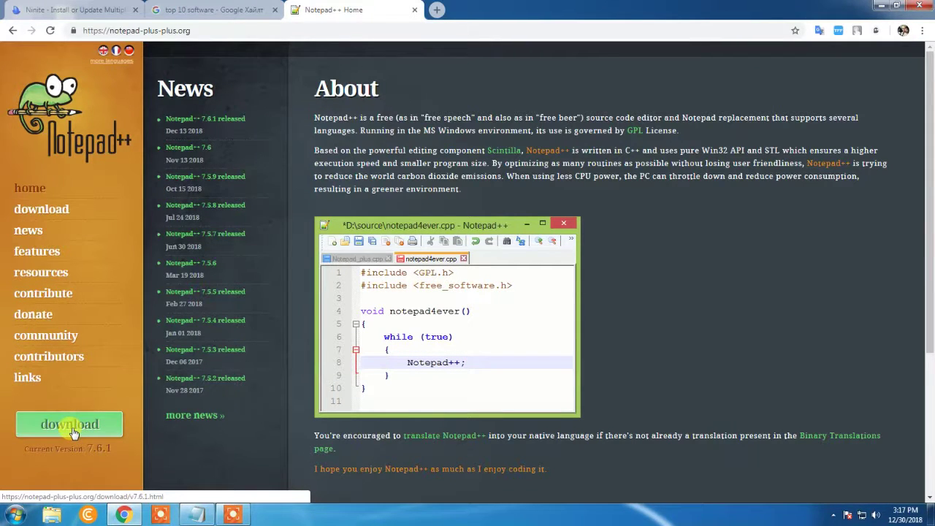
Start downloading the 32-bit Notepad++ 7.6.1 installer from the site and show the file in its folder.
click(73, 431)
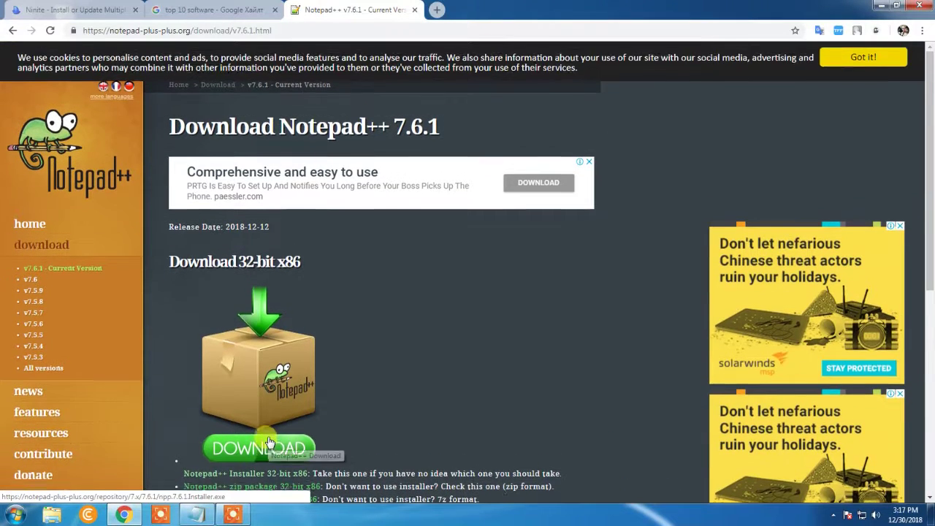
click(268, 442)
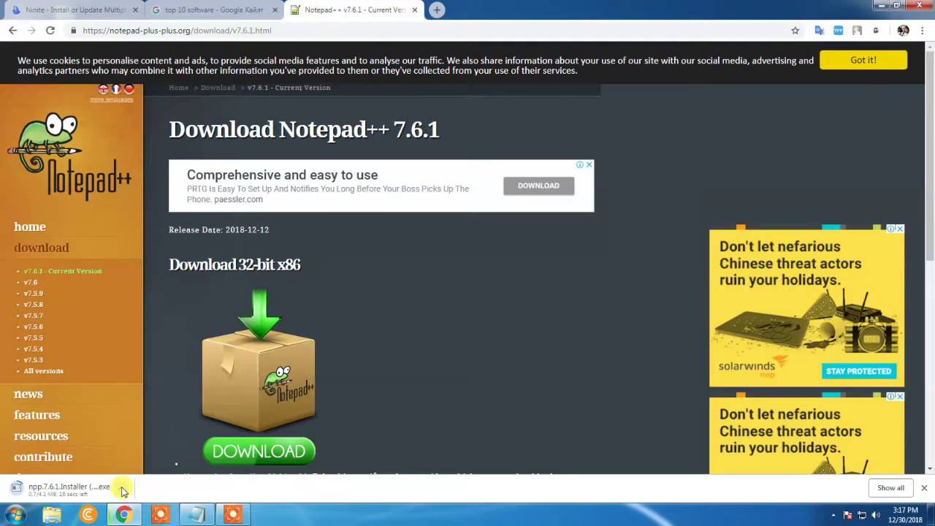
click(121, 487)
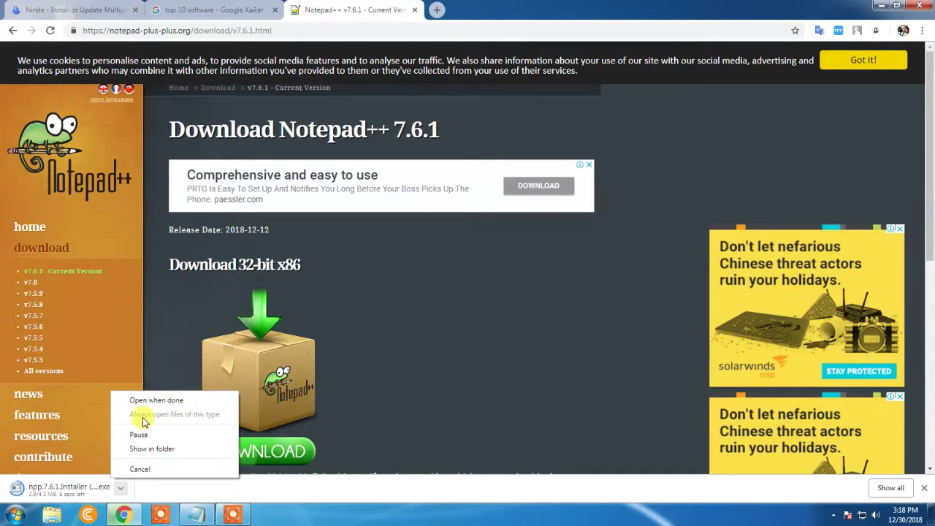
click(145, 451)
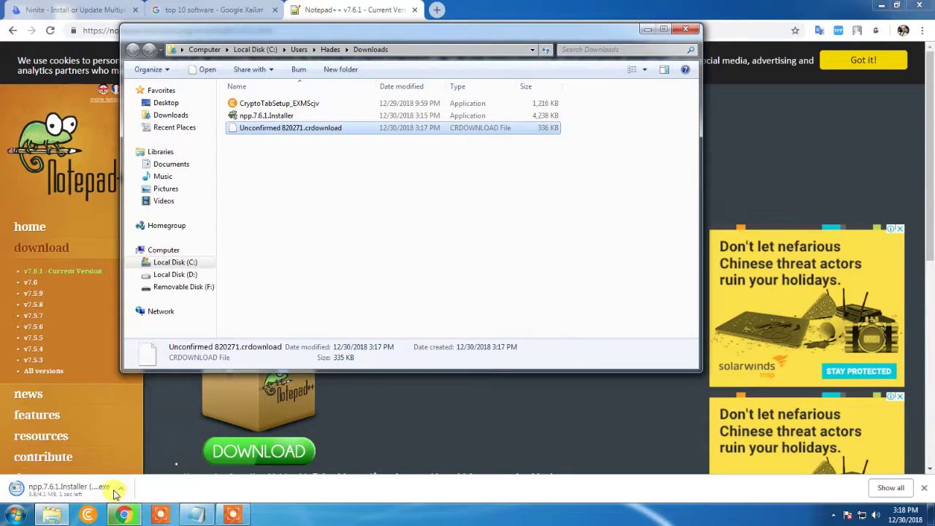
Cancel the running download and launch the existing npp.7.6.1.Installer from the Downloads folder.
click(121, 488)
click(133, 468)
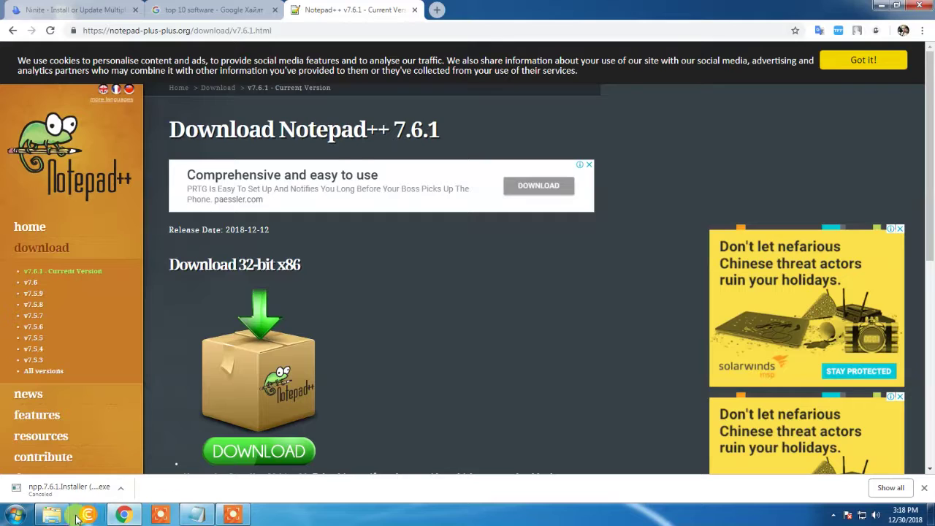
click(51, 515)
double_click(304, 117)
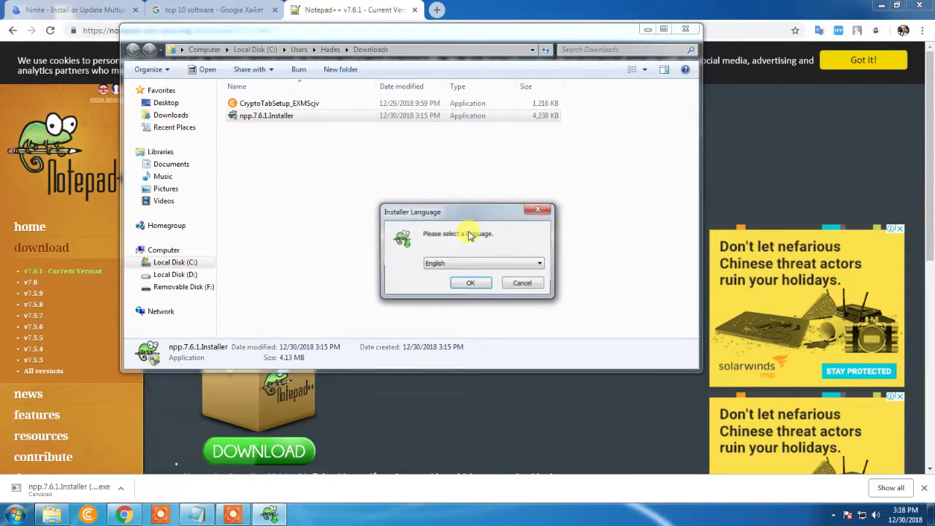
Choose English as the setup language, accept the license and keep the destination folder C:\Program Files (x86)\Notepad++.
click(472, 281)
click(533, 350)
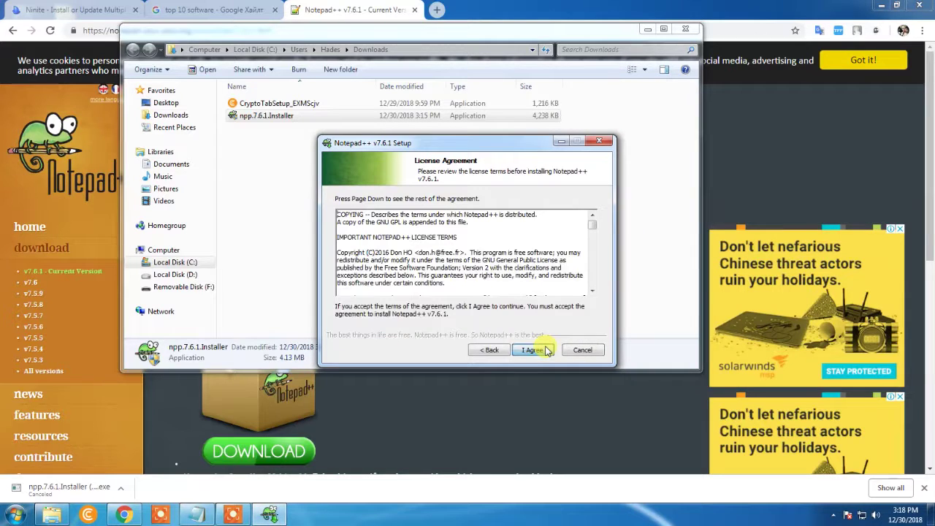
click(534, 349)
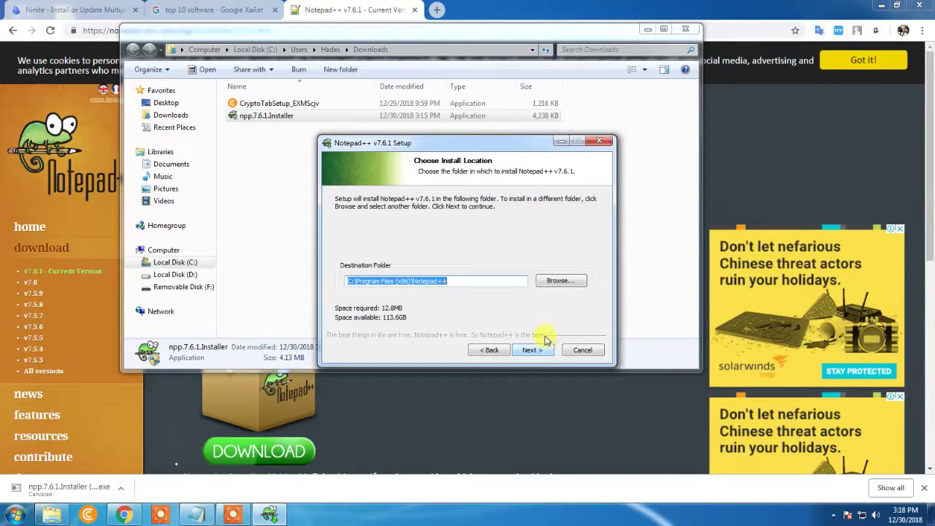
click(485, 283)
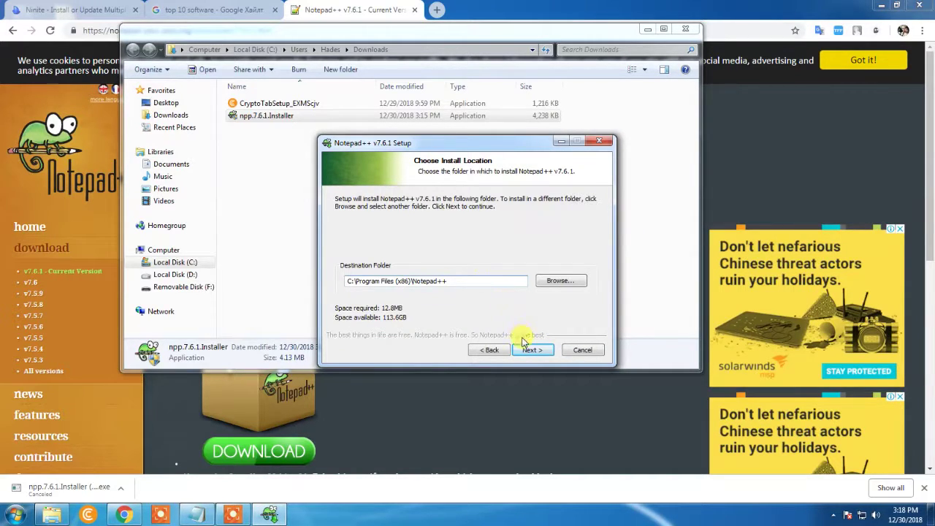
click(533, 350)
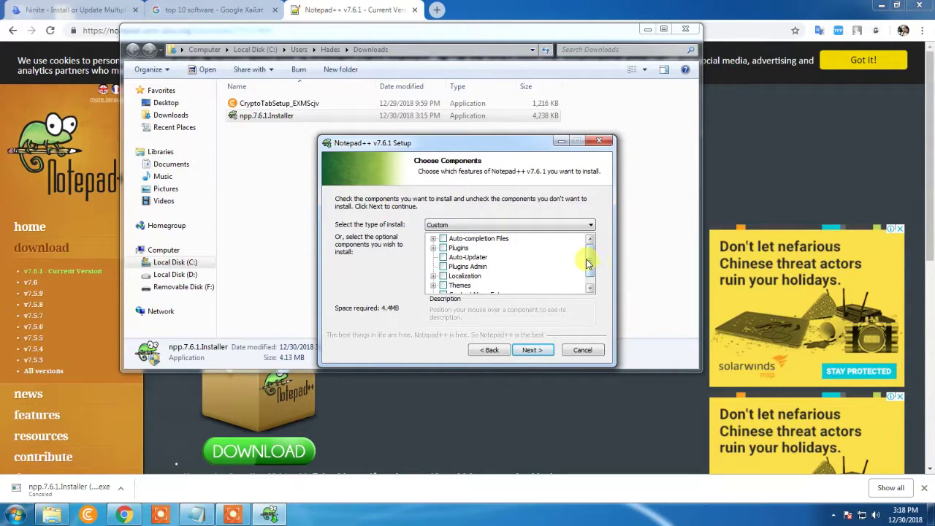
Set the install type to Minimalist.
mouse_move(589, 261)
mouse_down()
mouse_move(591, 288)
mouse_move(593, 257)
mouse_up()
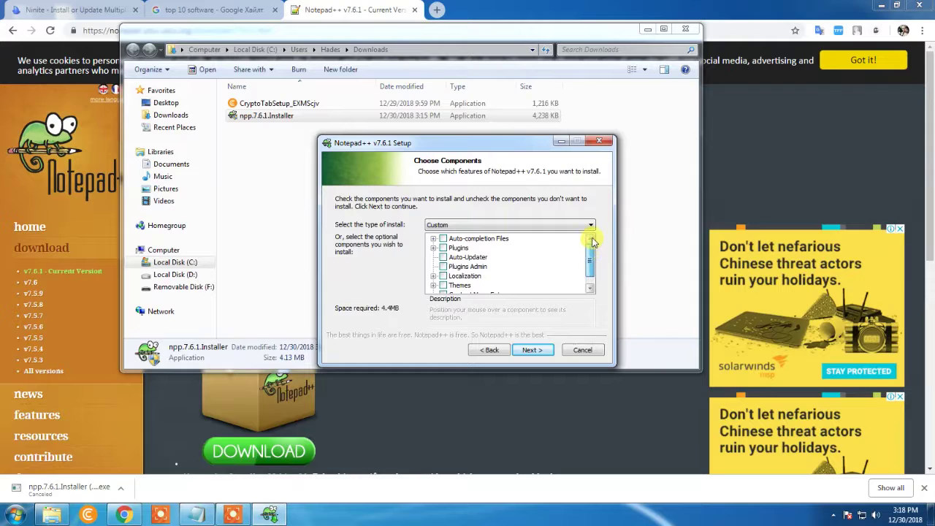
click(487, 225)
click(477, 234)
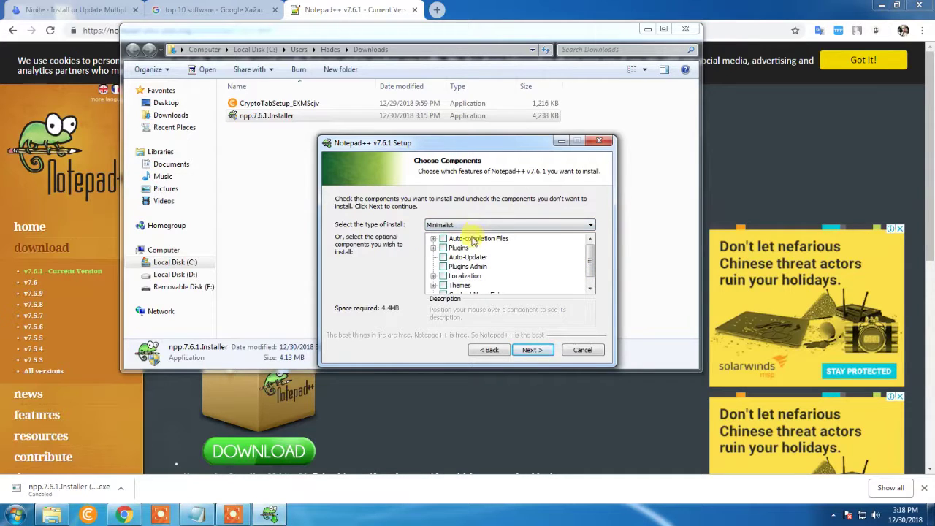
click(475, 225)
click(473, 234)
Include the Auto-completion Files, Plugins, Plugins Admin, Themes, Context Menu Entry and Localization components in the installation.
click(443, 238)
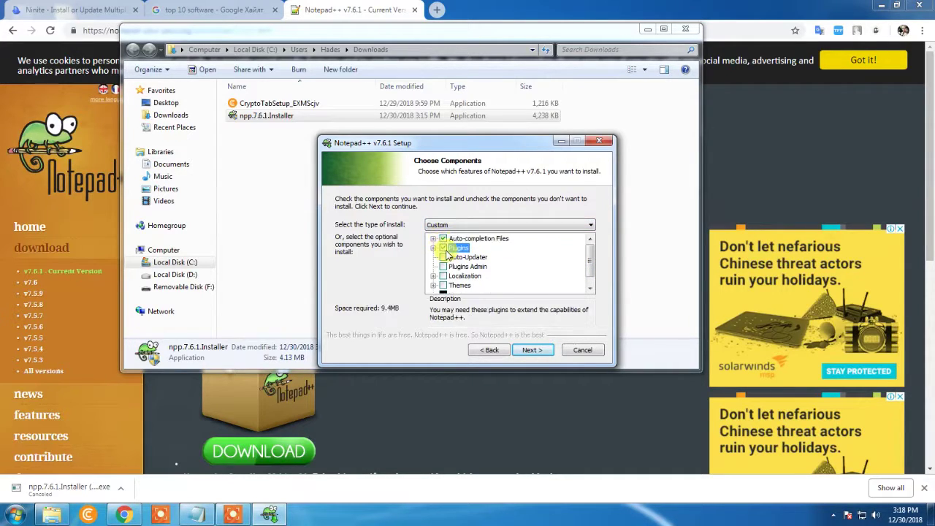
click(442, 248)
click(443, 267)
click(444, 285)
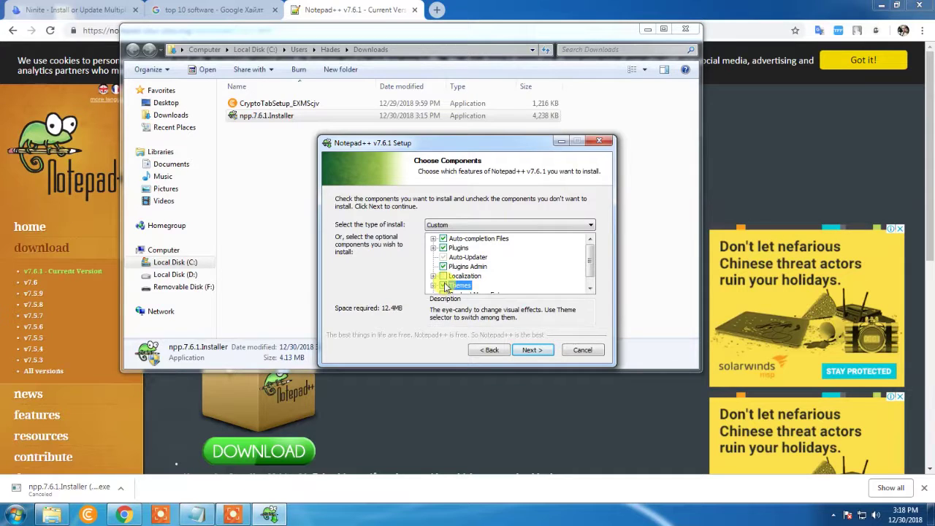
scroll(444, 289, down, 1)
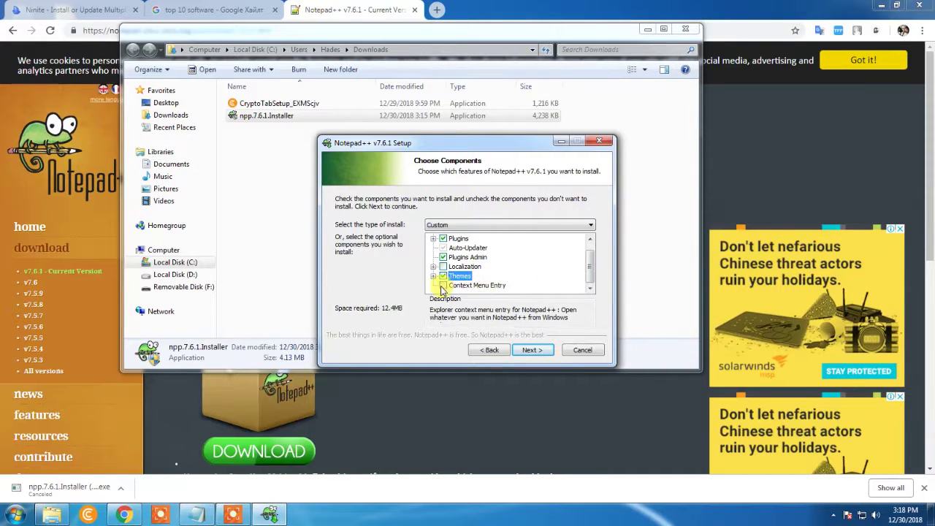
click(442, 286)
scroll(590, 252, up, 1)
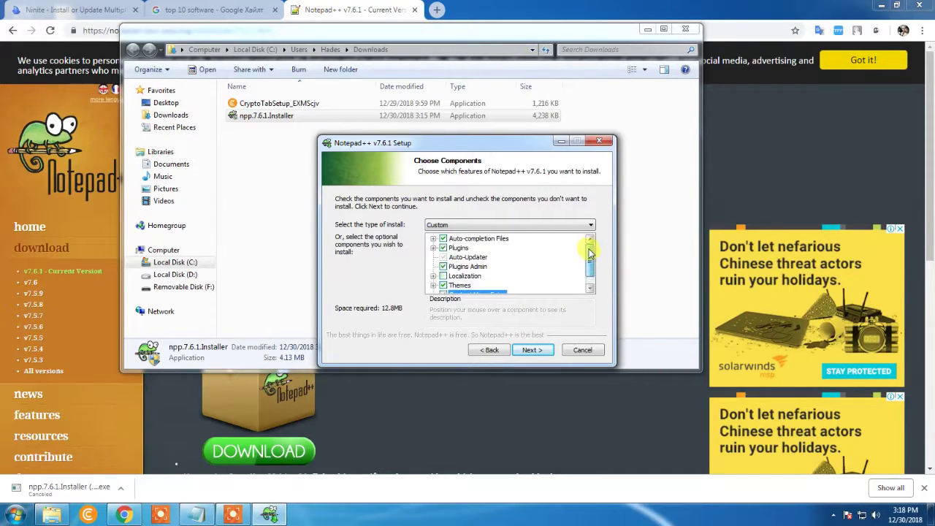
click(443, 276)
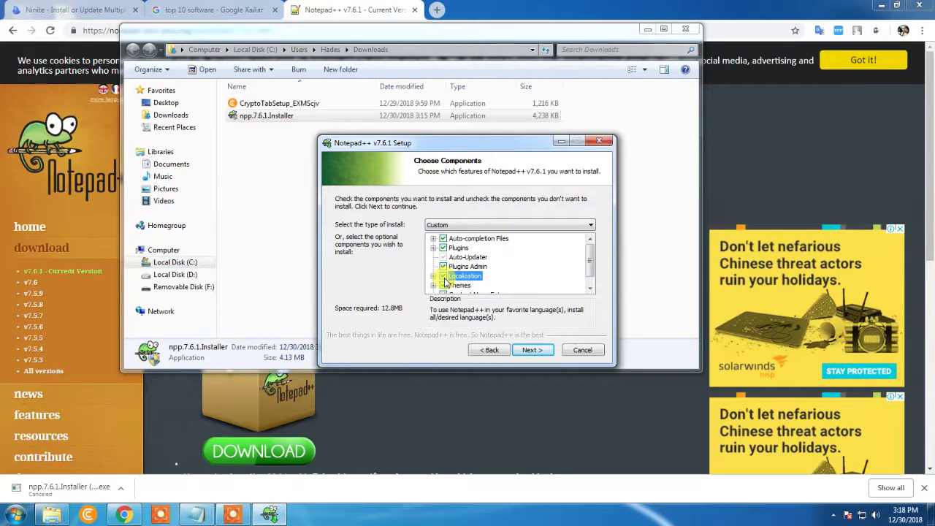
Install Notepad++ v7.6.1 with the desktop shortcut option kept and run it on finishing setup.
click(536, 350)
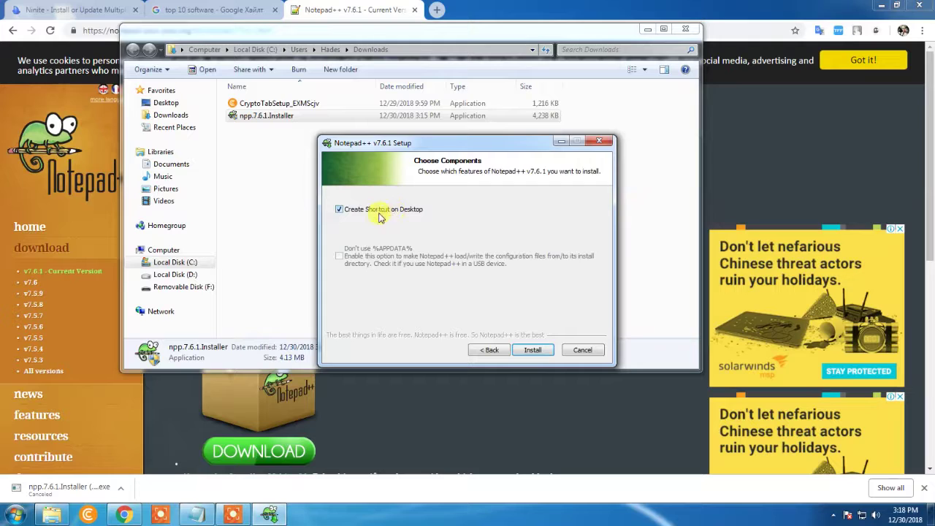
click(538, 350)
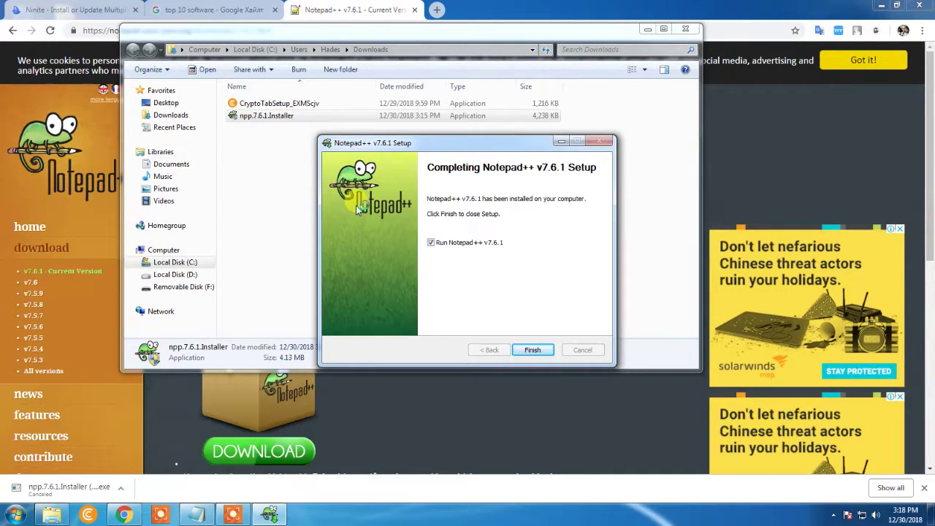
click(533, 350)
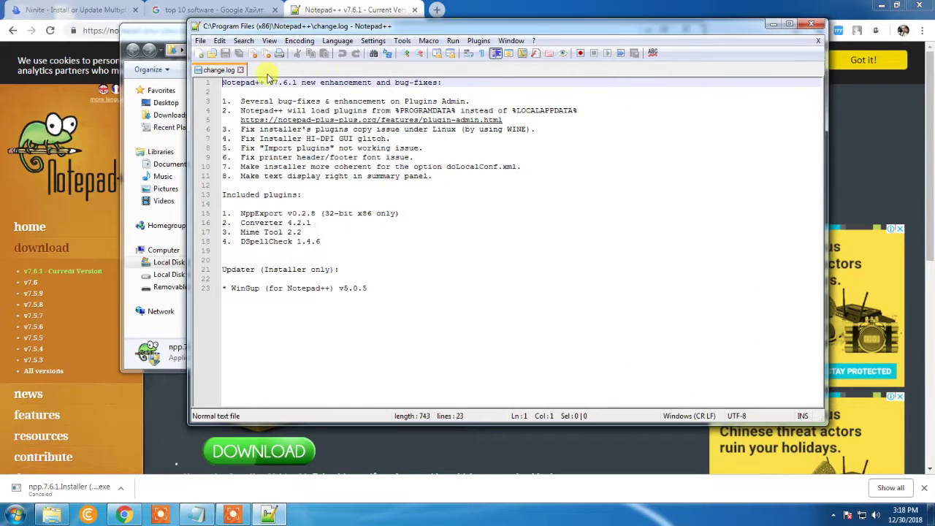
right_click(239, 76)
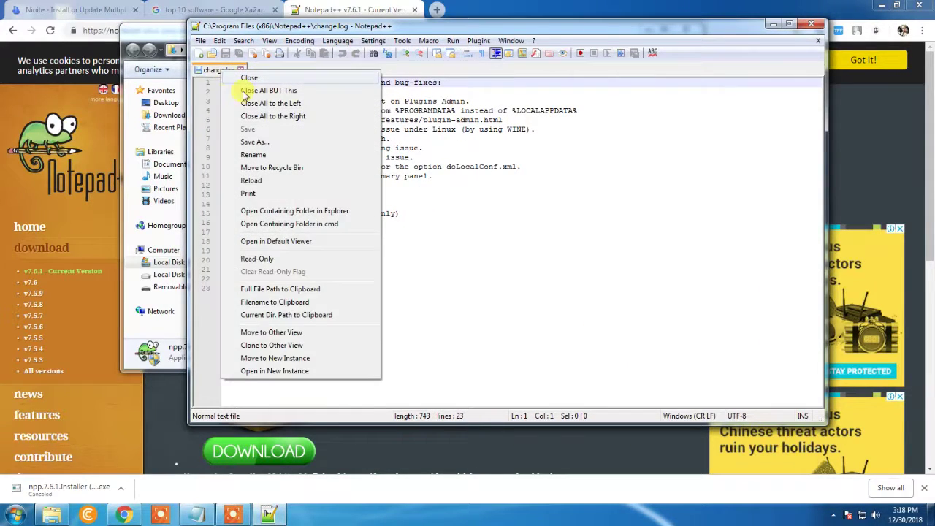
click(298, 163)
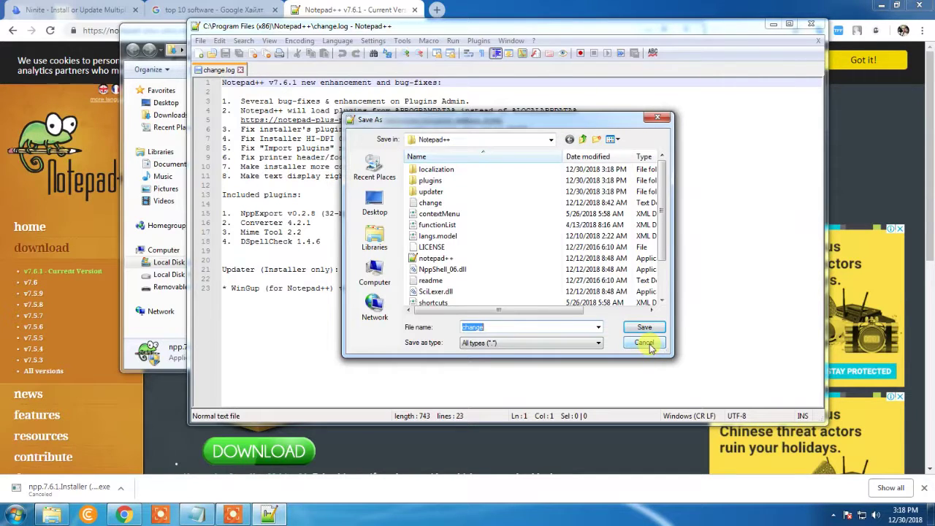
click(644, 343)
Move the open change.log file to the Recycle Bin, continuing with administrator permission.
right_click(223, 75)
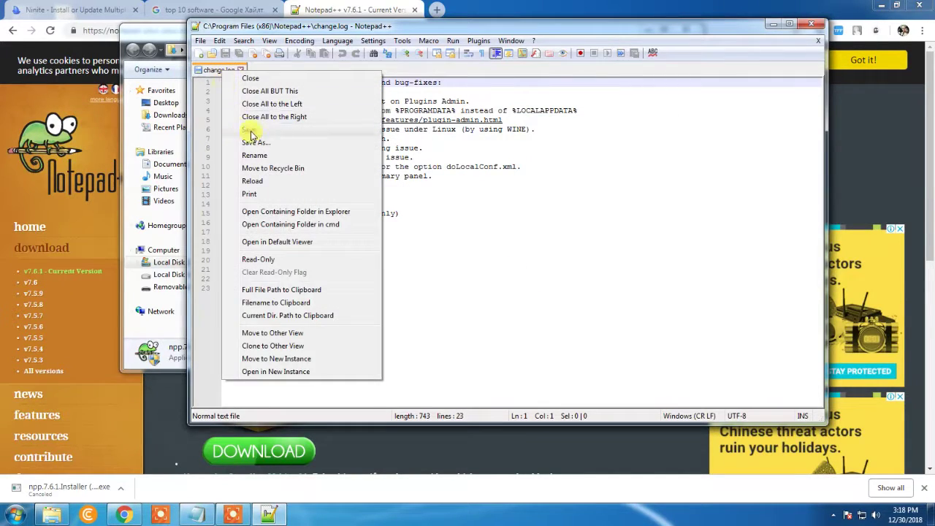
click(277, 169)
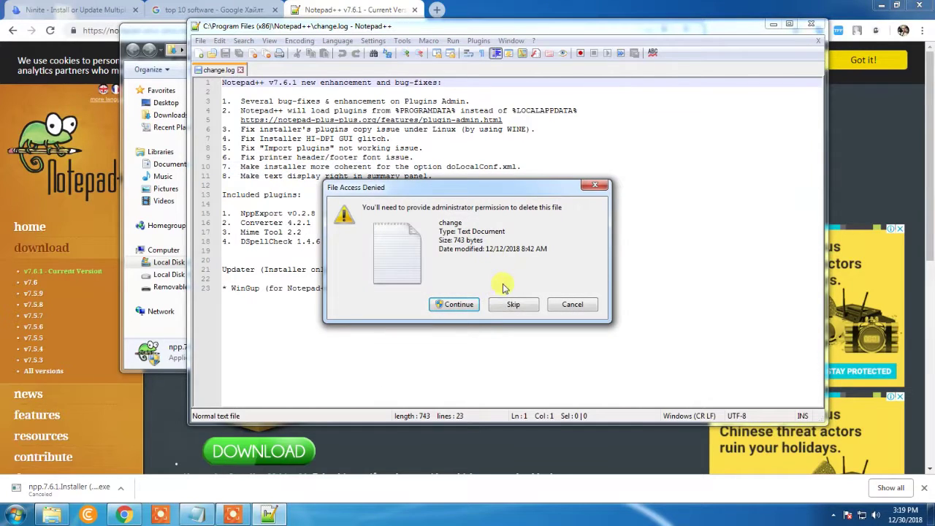
click(473, 308)
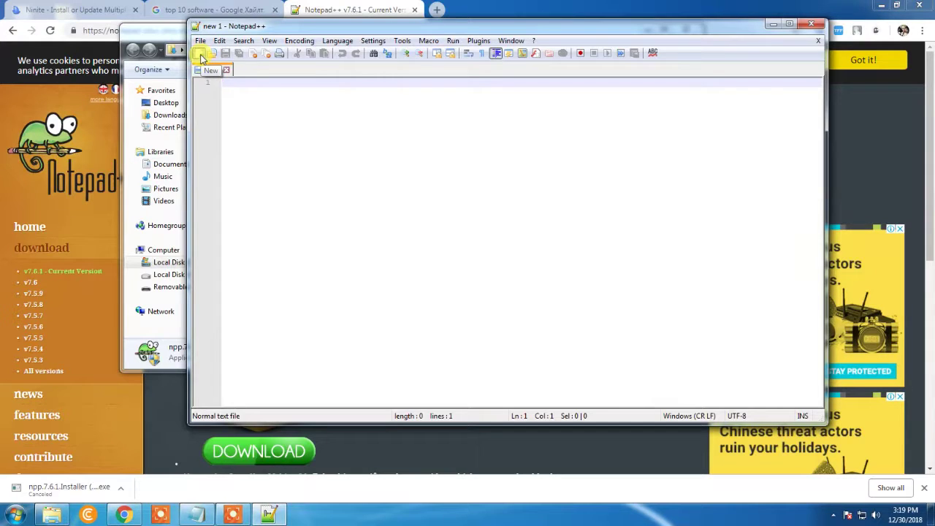
Create four additional blank documents in Notepad++.
click(201, 57)
click(201, 57)
click(202, 57)
click(201, 57)
click(200, 41)
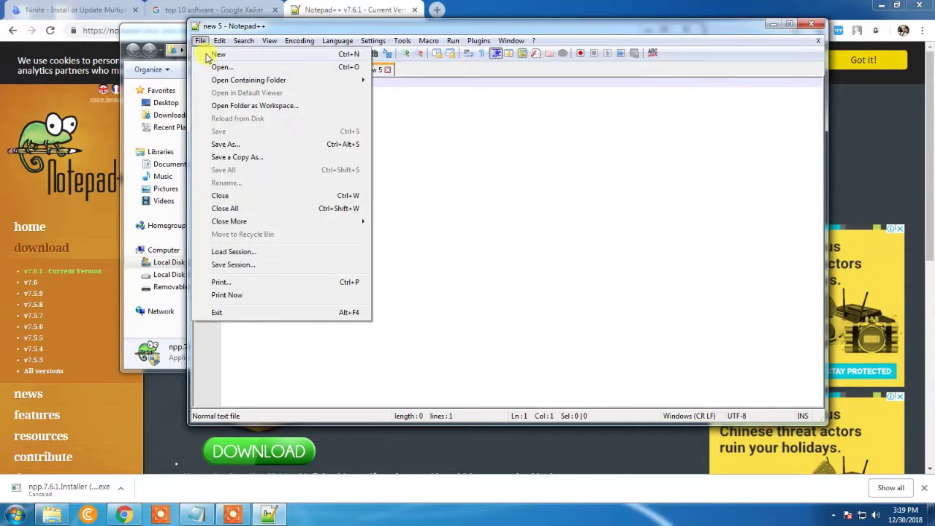
click(224, 146)
click(641, 346)
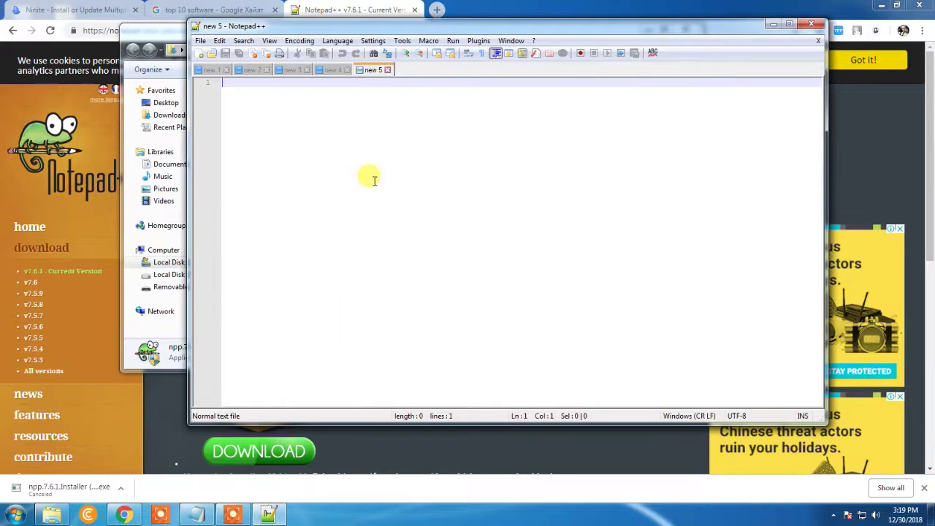
Enter "wqwqw" in the new 5 document and try the save and save-all commands, cancelling each save dialog.
click(223, 55)
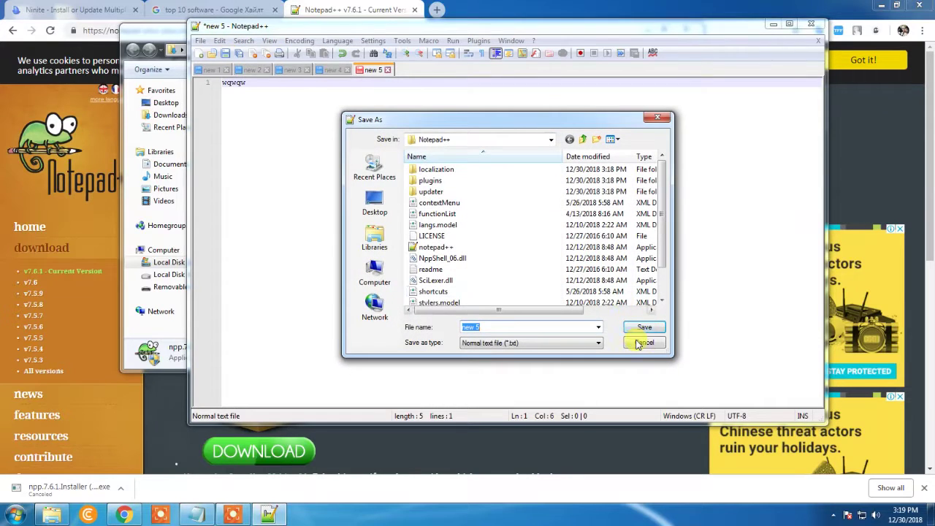
click(639, 343)
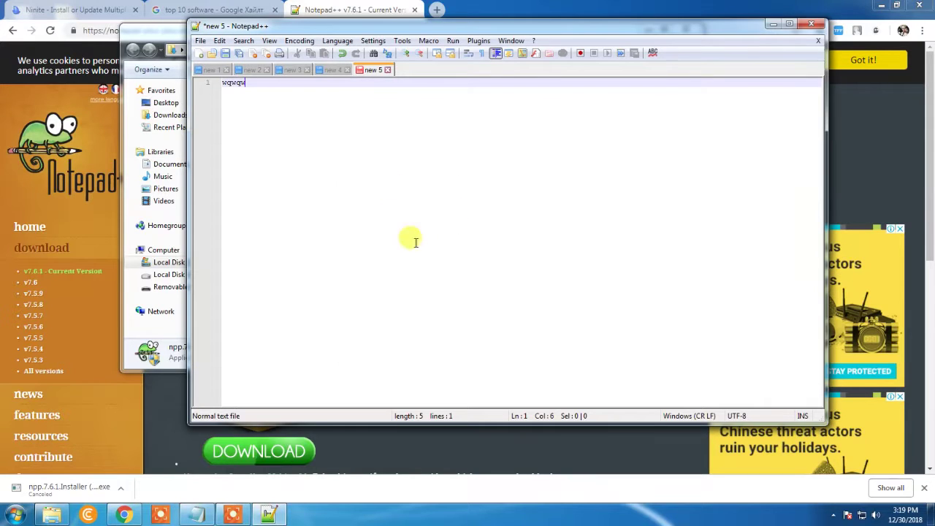
click(240, 55)
click(644, 342)
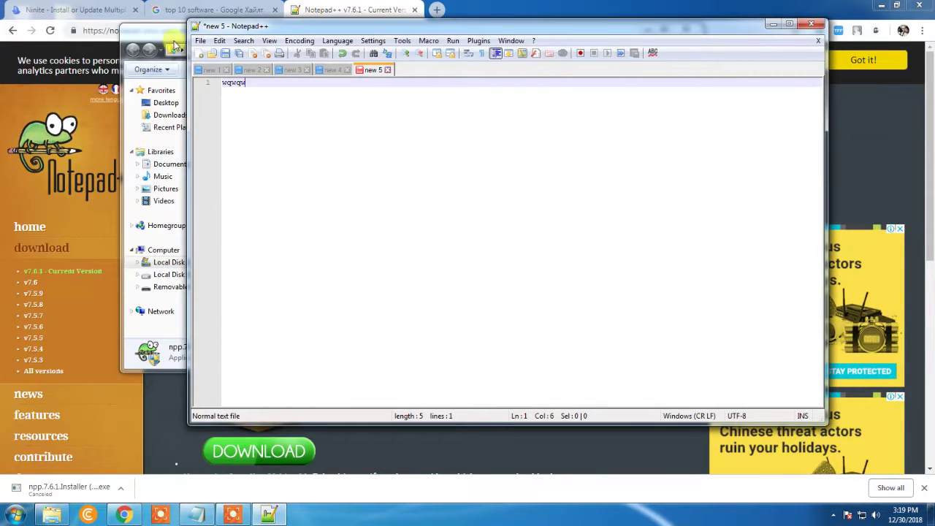
Add blank lines below the text in the new 5 document and enter "find me" on line 39.
click(244, 40)
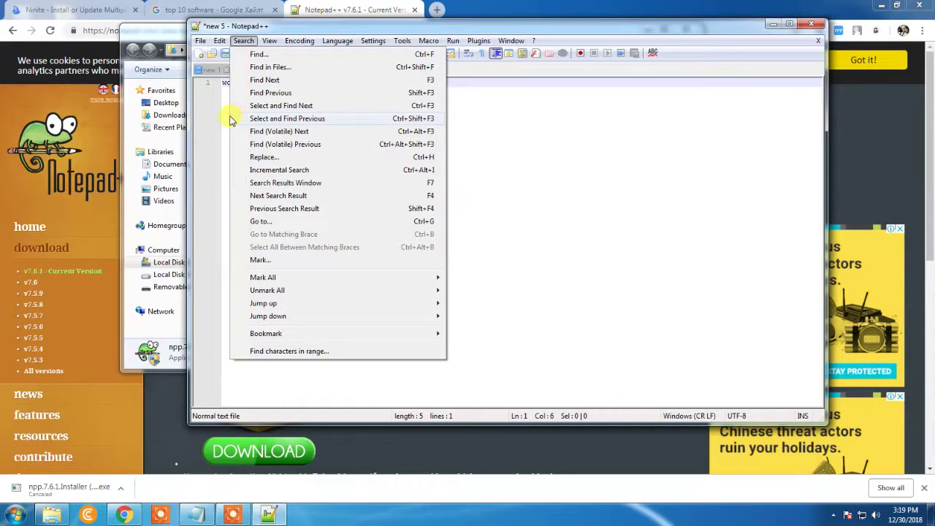
click(546, 129)
key(Return)
key(Return)
key(Return)
key(Return)
key(Return)
key(Return)
key(Return)
key(Return)
key(Return)
key(Return)
key(Return)
key(Return)
key(Return)
key(Return)
key(Return)
key(Return)
key(Return)
key(Return)
key(Return)
key(Return)
key(Return)
key(Return)
key(Return)
key(Return)
key(Return)
key(Return)
key(Return)
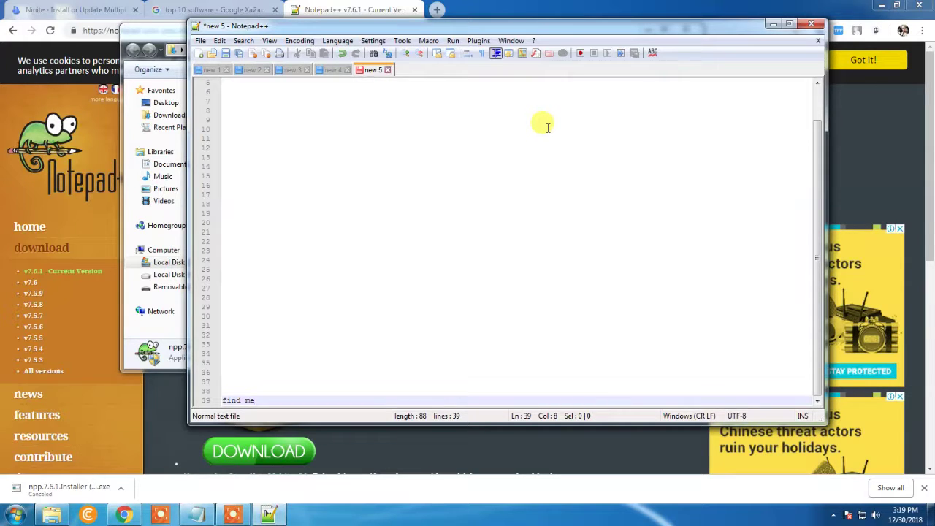
Search the new 5 document for the word "find" using Find.
scroll(548, 127, up, 1)
click(241, 40)
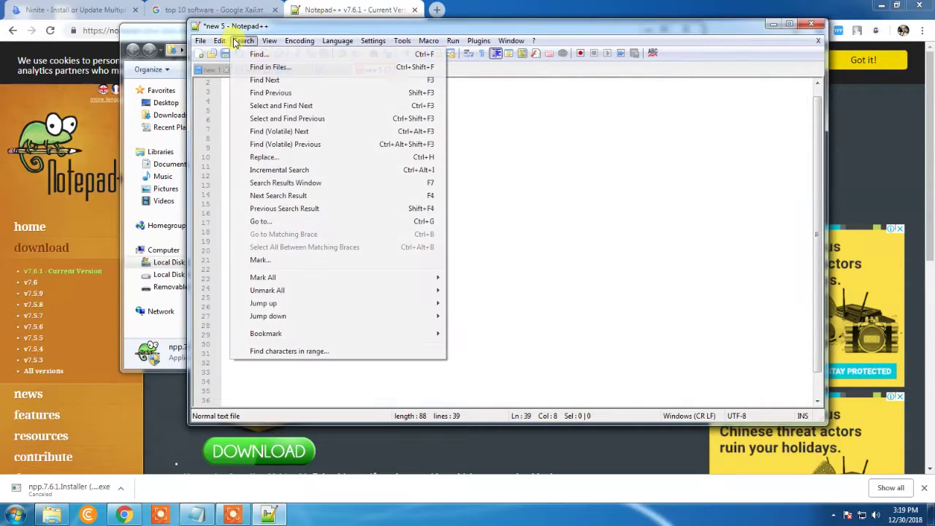
click(257, 54)
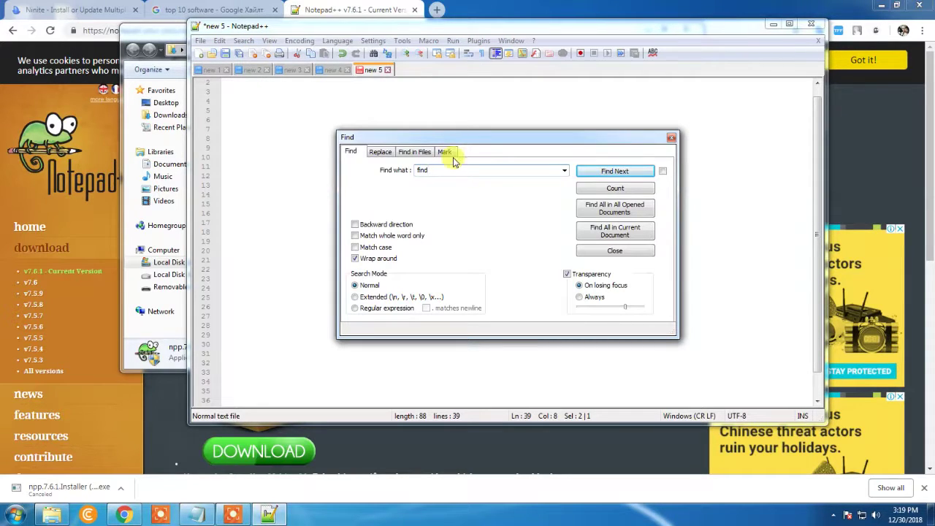
click(591, 171)
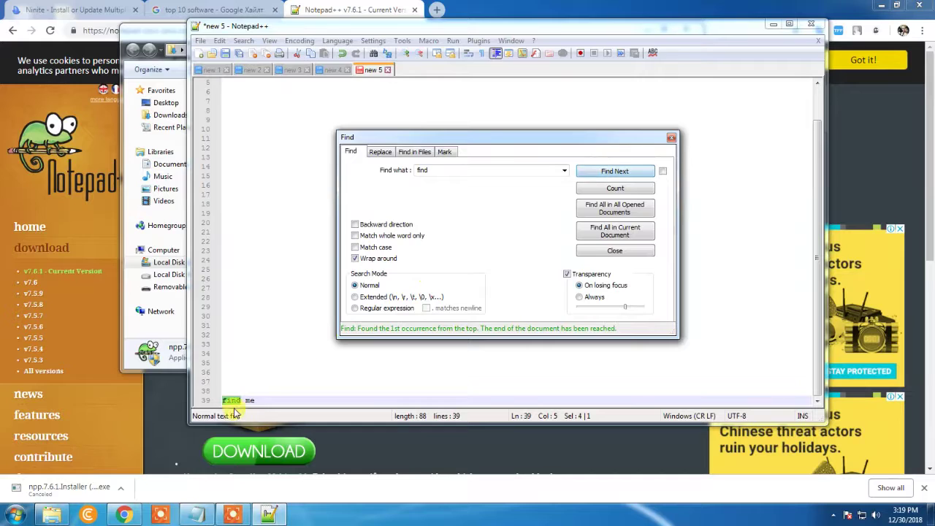
Replace "find" with "ff" on line 39, select the replaced text and close the Replace dialog.
click(379, 152)
click(458, 187)
text(ff)
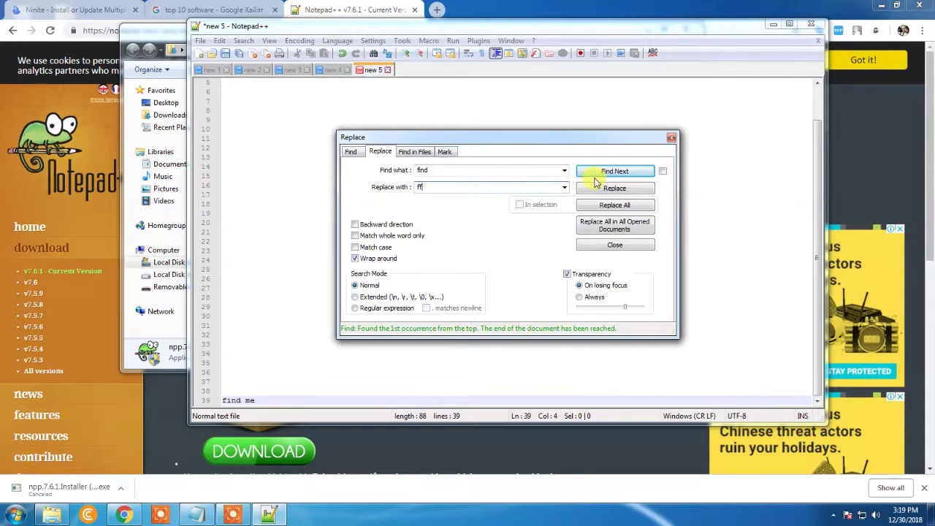
click(608, 189)
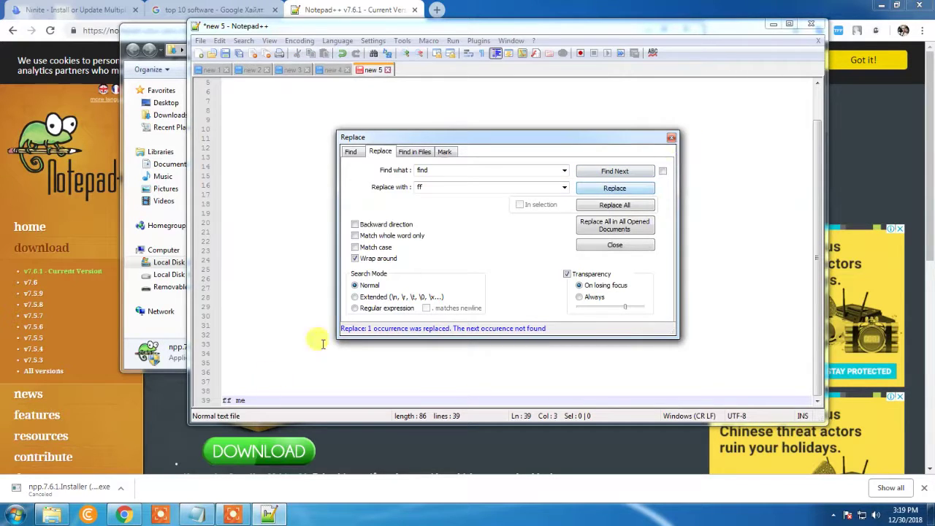
drag(232, 400, 220, 400)
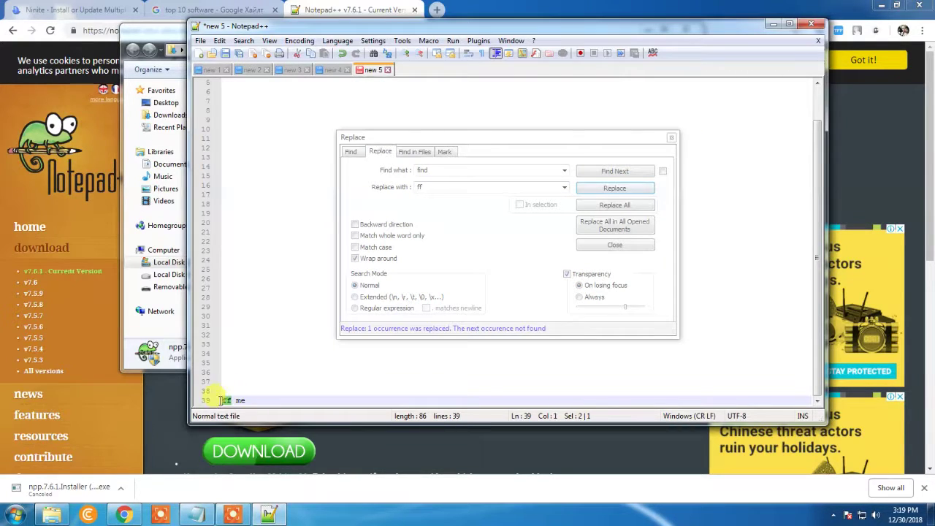
click(670, 137)
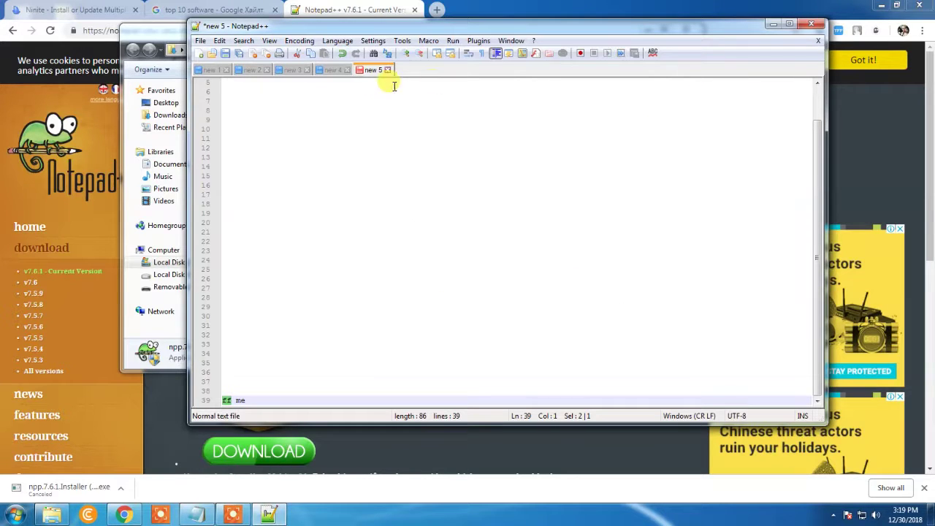
Close Notepad++ and switch to the Notepad window listing the top 10 programs.
click(209, 69)
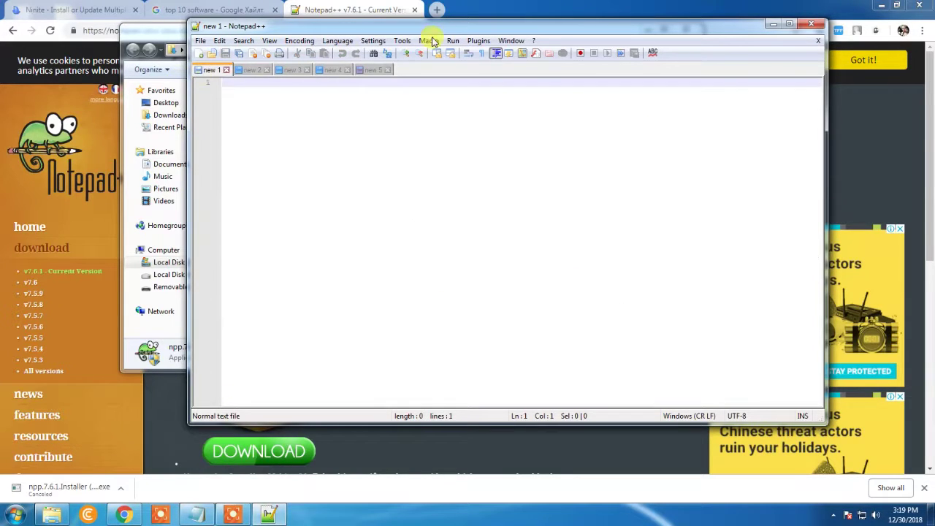
click(810, 28)
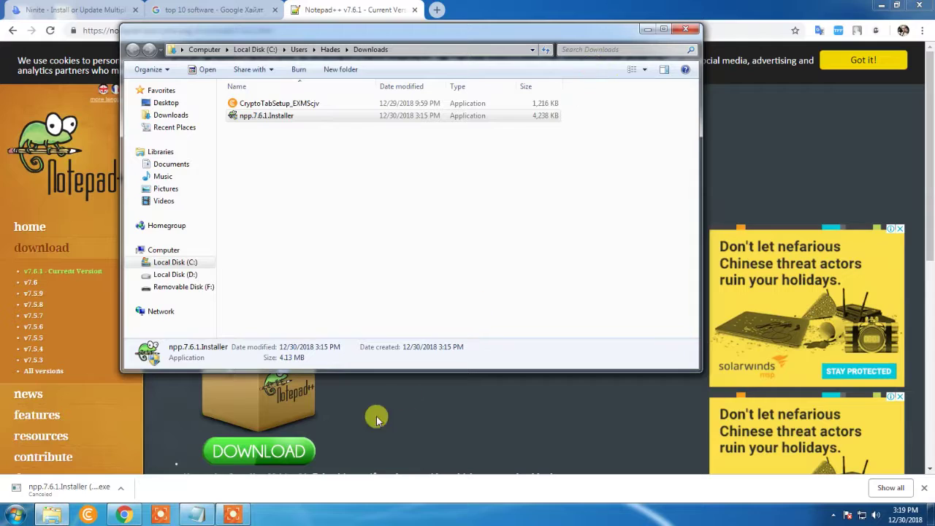
click(205, 514)
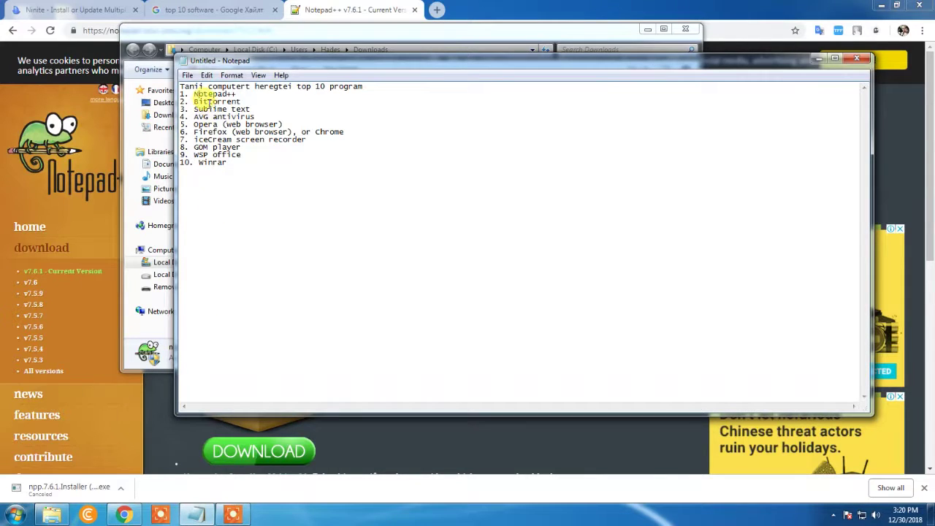
Copy the program name Bittorrent from item 2 of the list.
drag(241, 163, 157, 87)
click(219, 93)
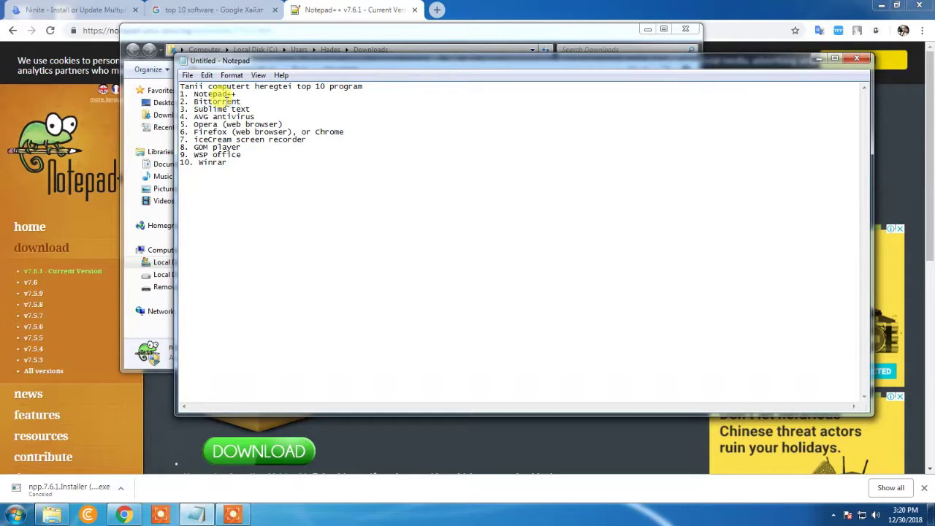
right_click(219, 93)
double_click(216, 101)
right_click(218, 102)
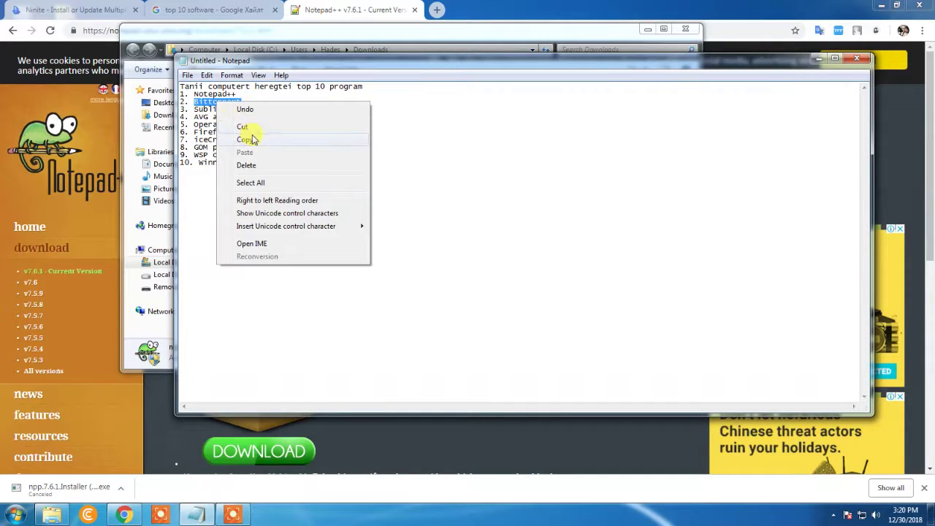
click(252, 140)
Search for the copied name Bittorrent in a new browser tab and open the bittorrent.com result.
click(424, 5)
key(ctrl+t)
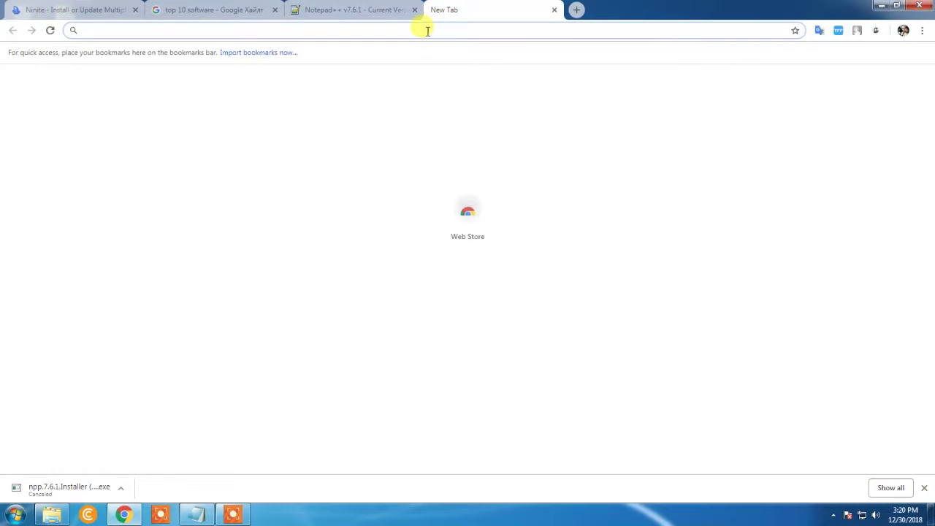
right_click(427, 31)
click(459, 88)
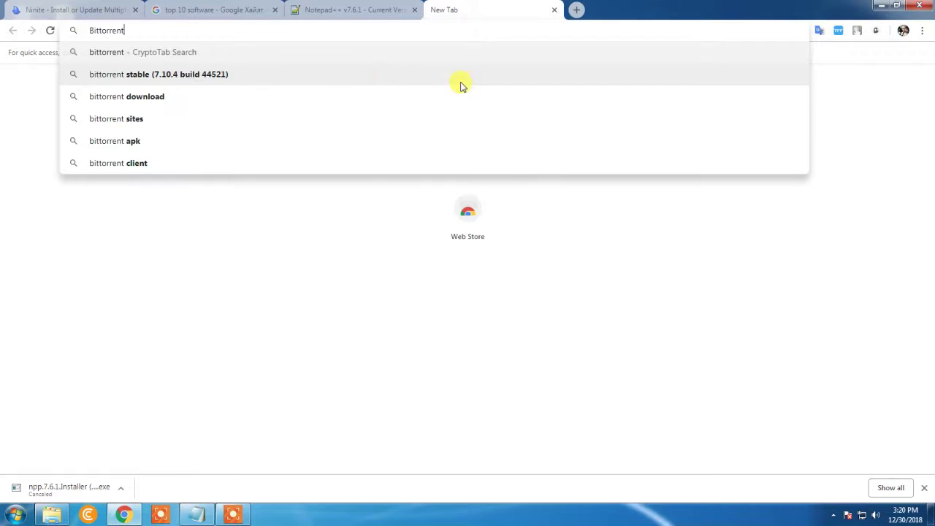
click(335, 54)
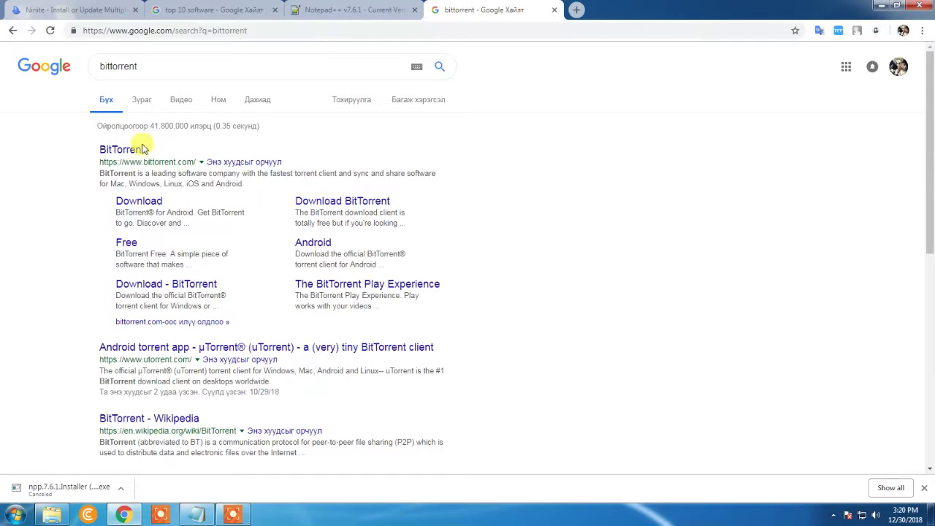
click(121, 151)
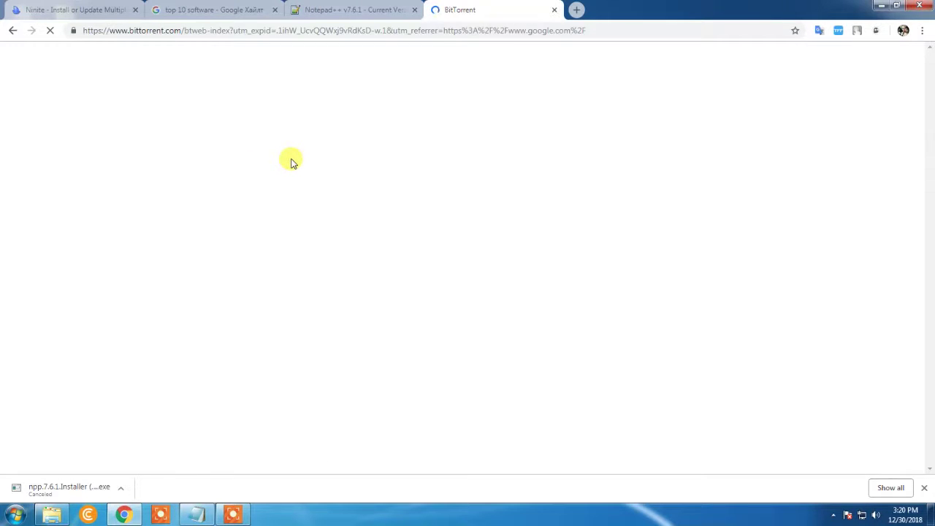
Search for "utorrent" in another new tab, open utorrent.com and go to its free version page.
click(371, 33)
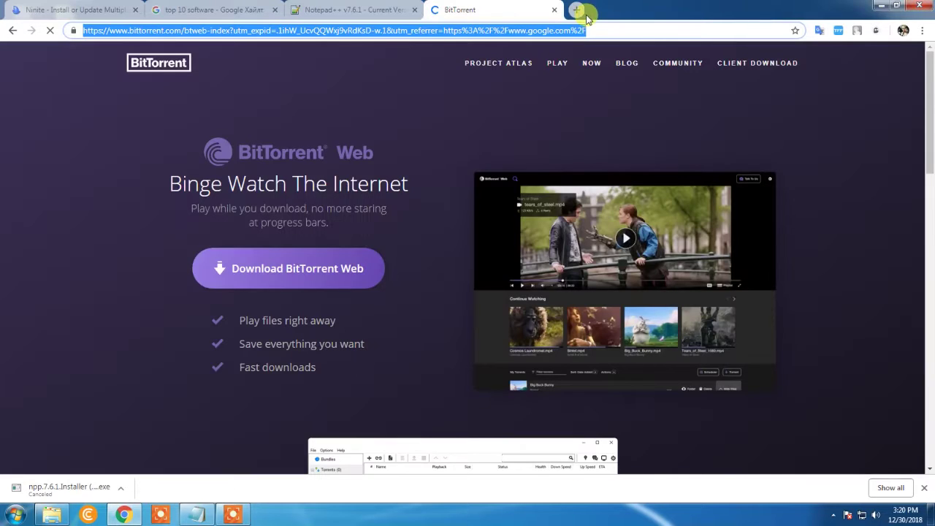
click(575, 9)
click(494, 9)
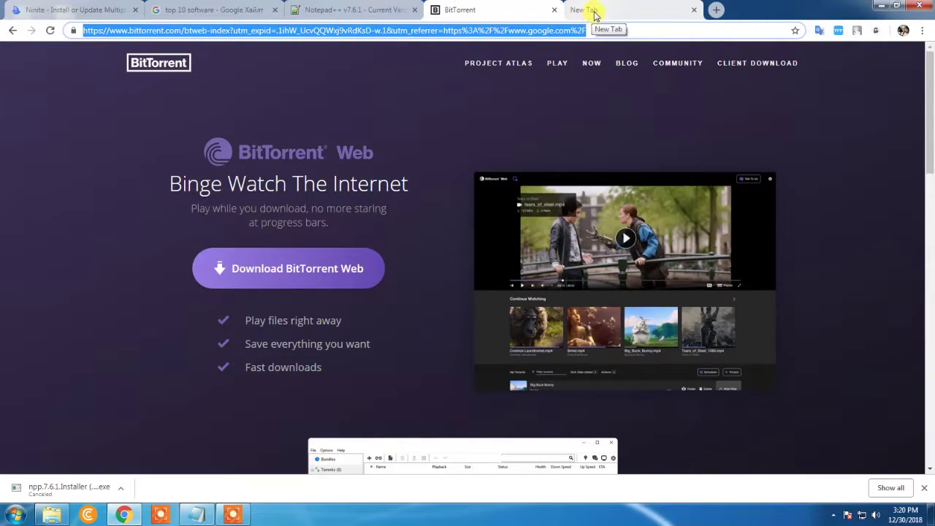
click(592, 11)
text(ut)
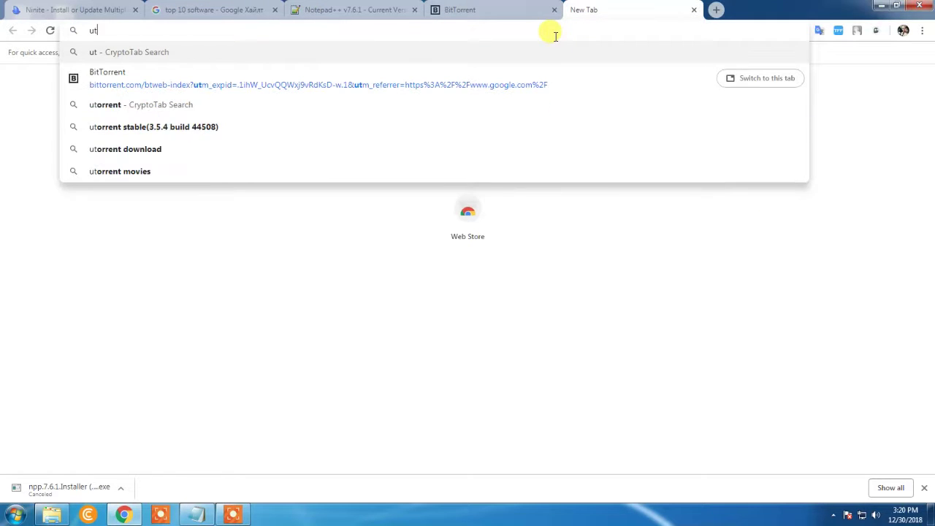
text(orrent)
key(Return)
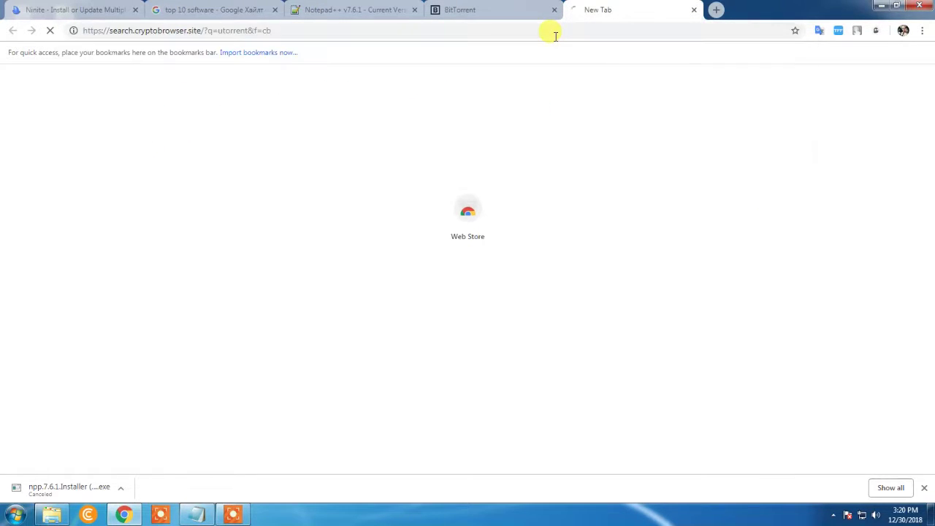
click(236, 151)
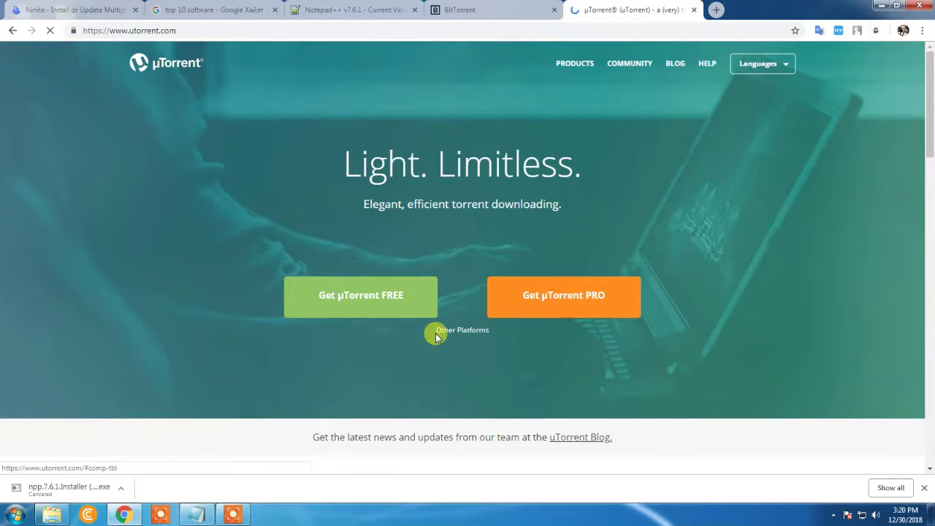
click(341, 295)
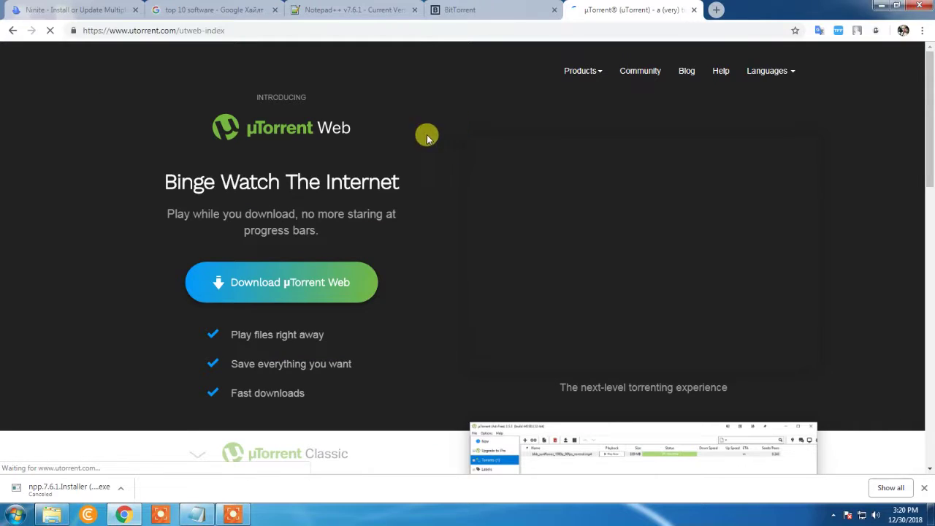
Return to the BitTorrent site and open its client download page.
click(467, 10)
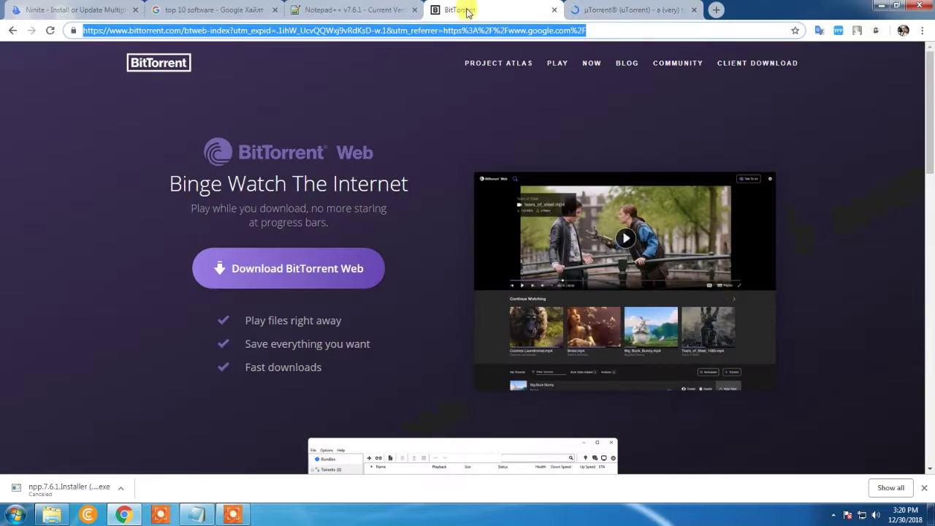
click(508, 10)
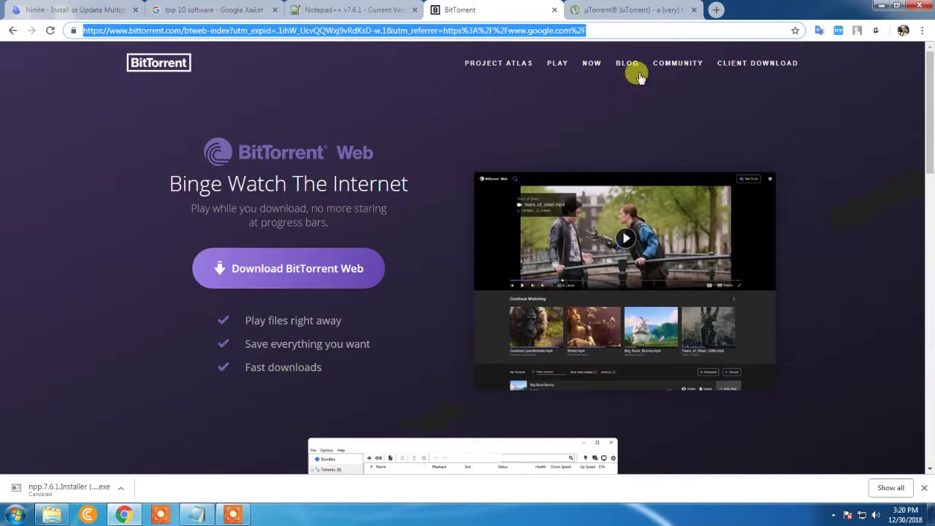
click(745, 67)
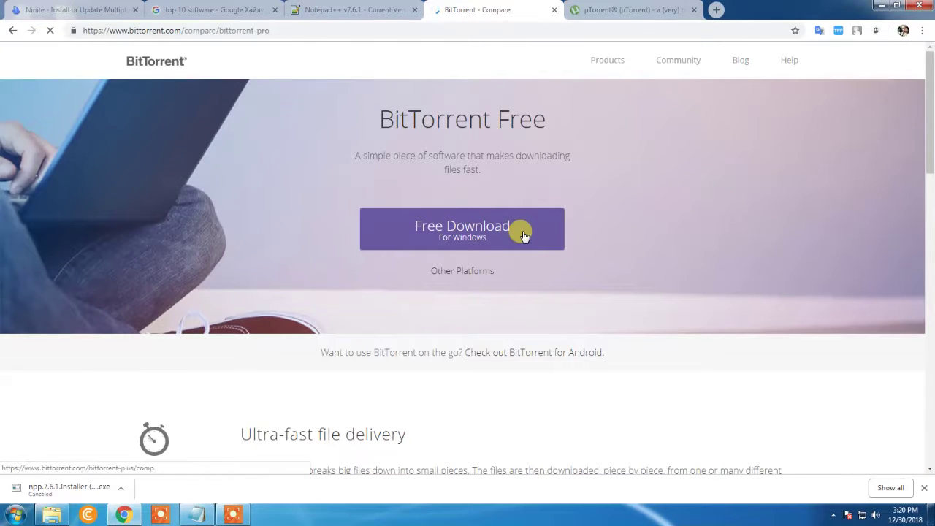
Try the free Windows download of BitTorrent Free and go back from the plan comparison page.
click(504, 232)
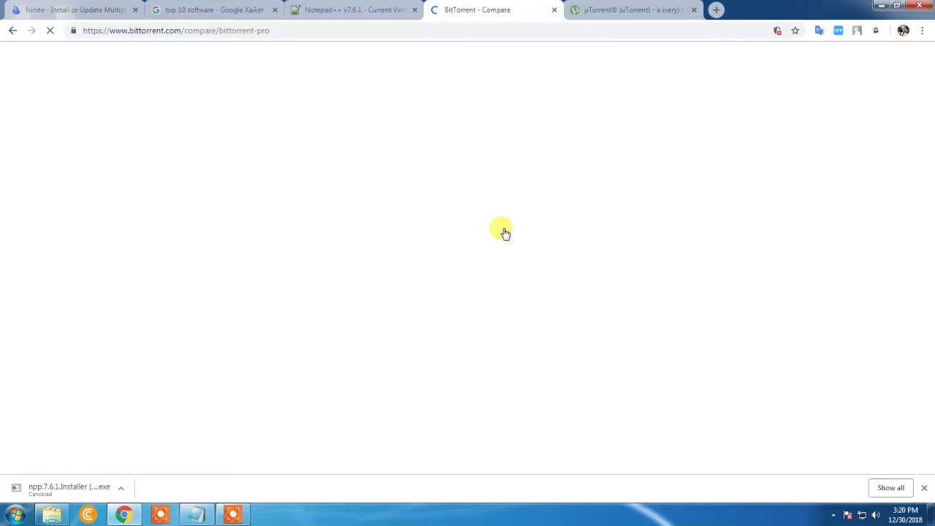
scroll(420, 237, down, 4)
scroll(413, 239, up, 4)
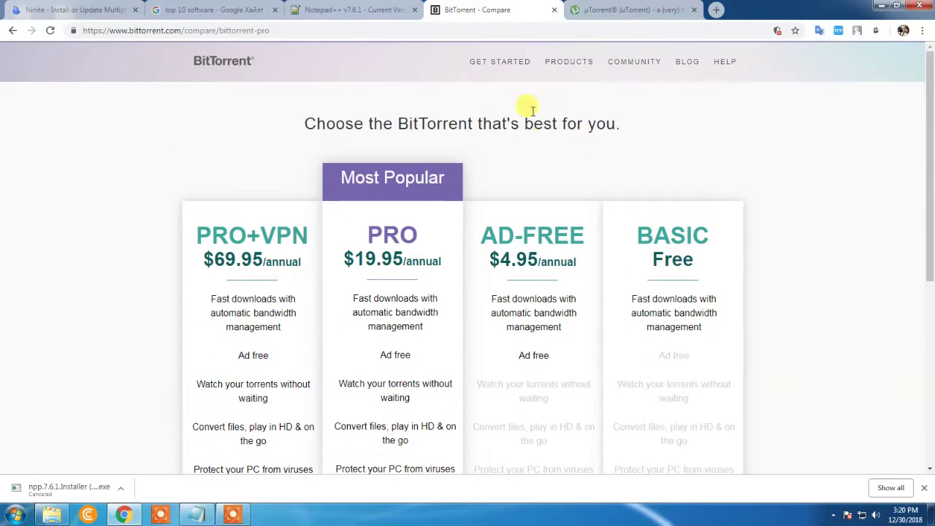
click(13, 32)
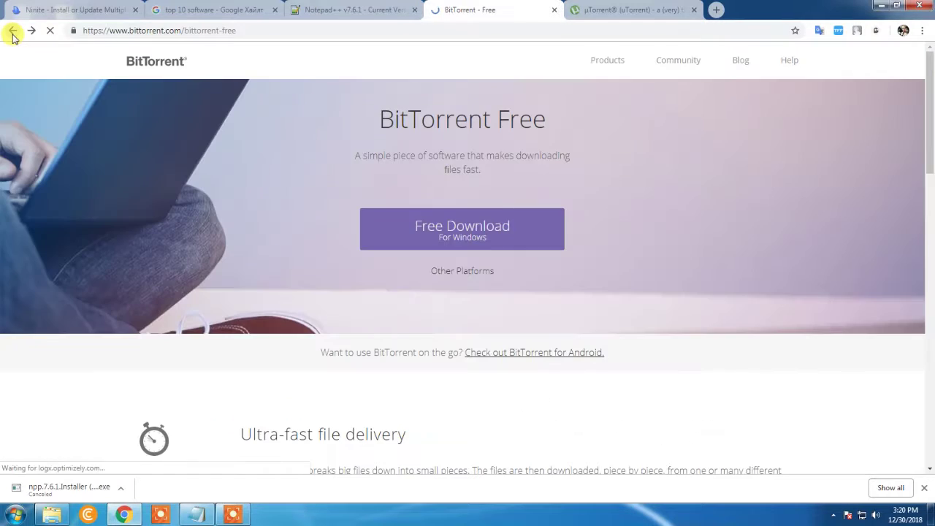
Open the other platforms page and download BitTorrent Stable (7.10.4 build 44847) for Windows.
click(474, 274)
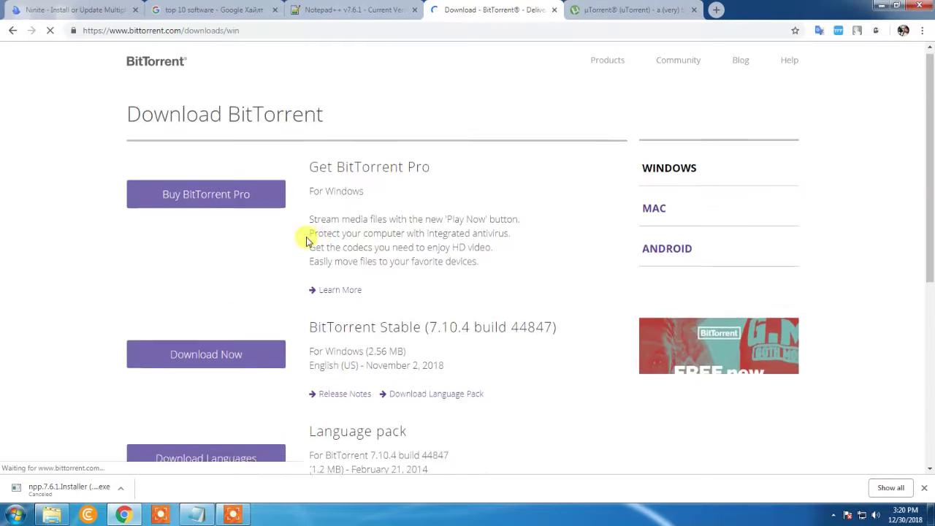
scroll(307, 241, down, 2)
click(255, 247)
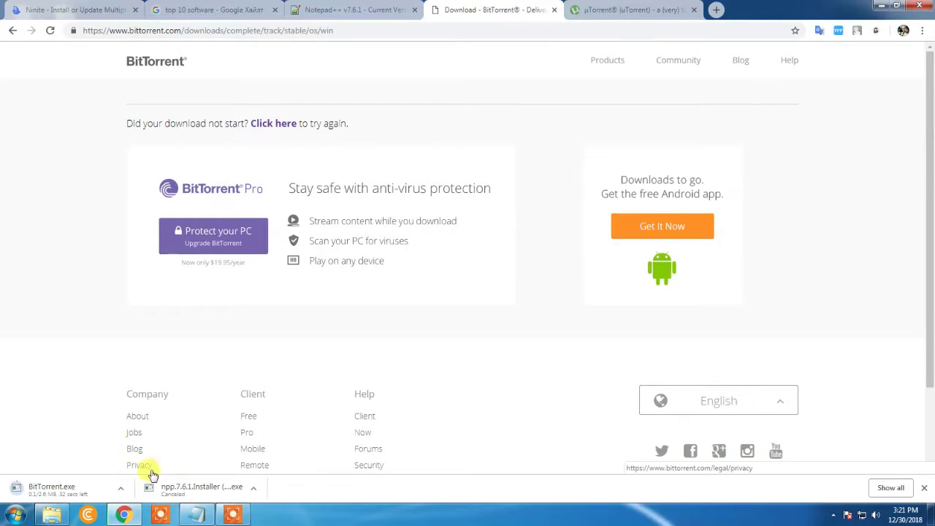
Open the downloaded BitTorrent.exe, allow it to run and minimize the browser to reach the setup wizard.
click(120, 488)
click(136, 404)
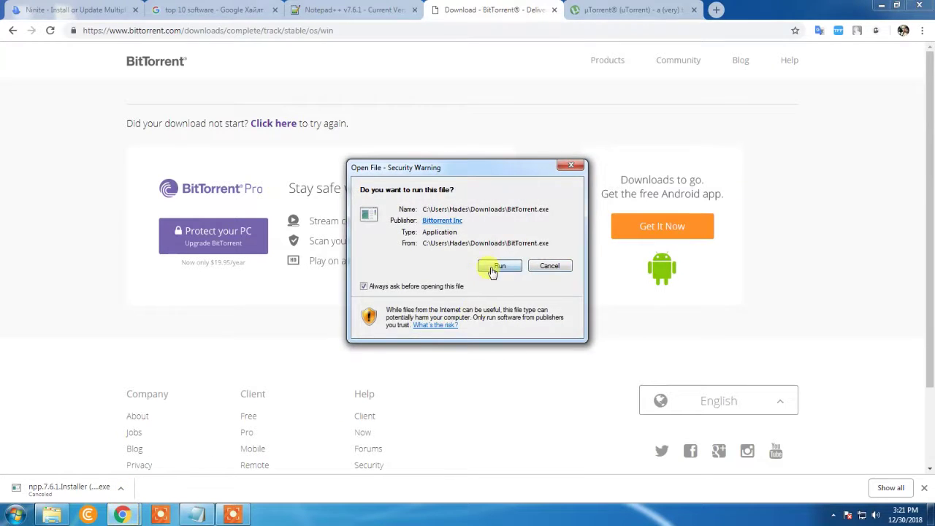
click(498, 267)
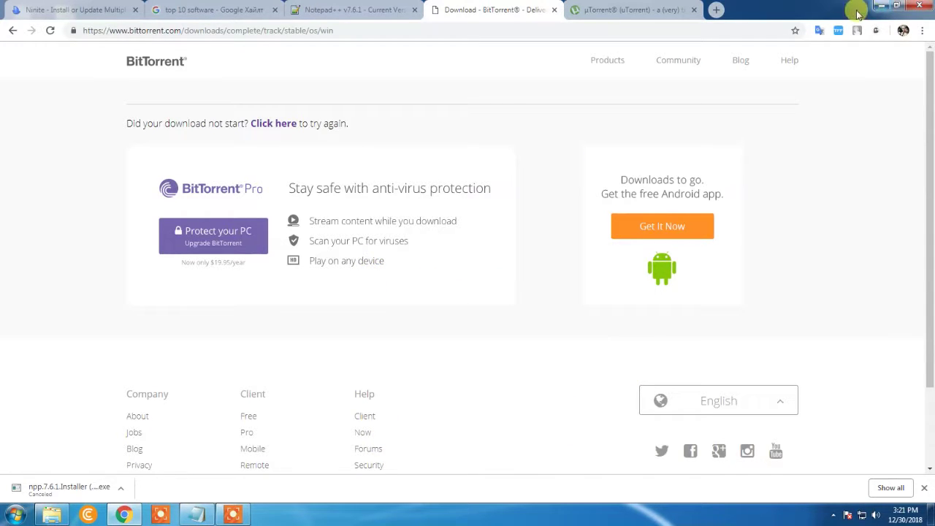
click(879, 9)
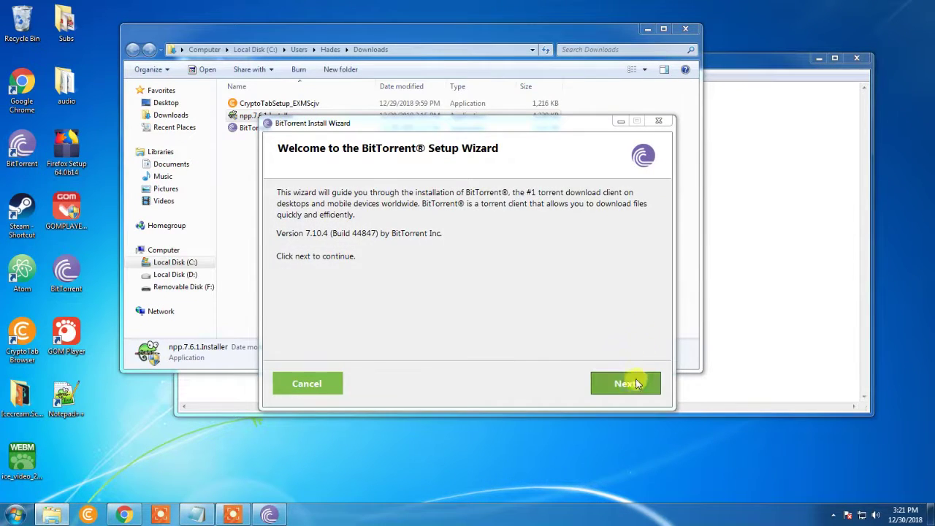
Proceed through the welcome, scam warning and following page of the BitTorrent setup wizard and decline the Avast Free Antivirus offer.
click(629, 384)
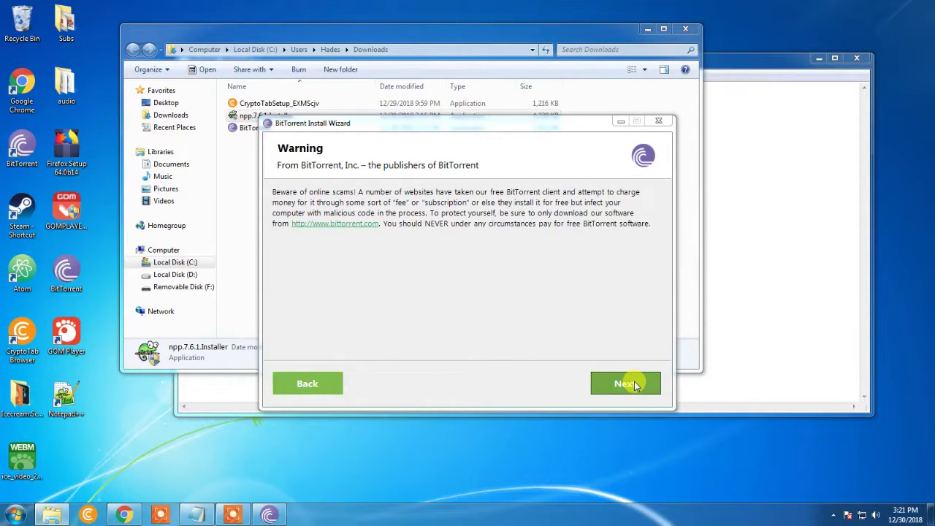
click(630, 384)
click(626, 384)
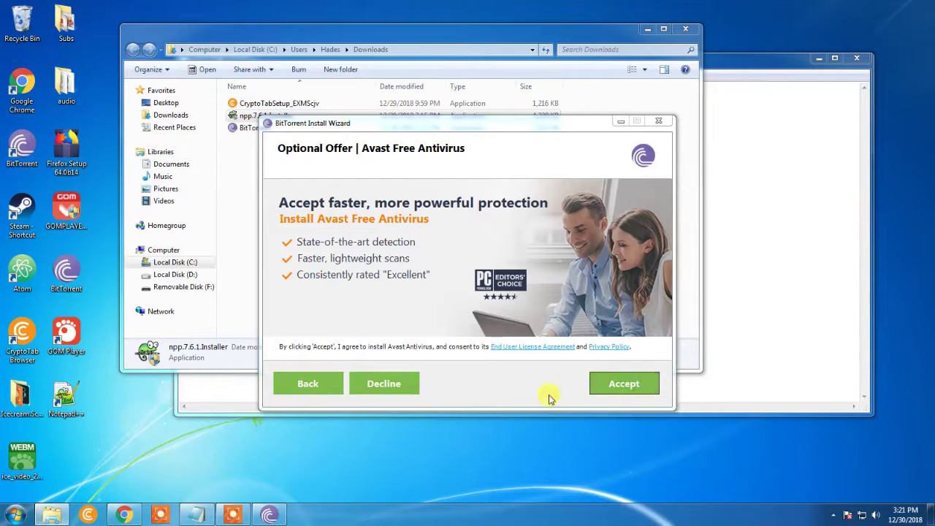
click(407, 392)
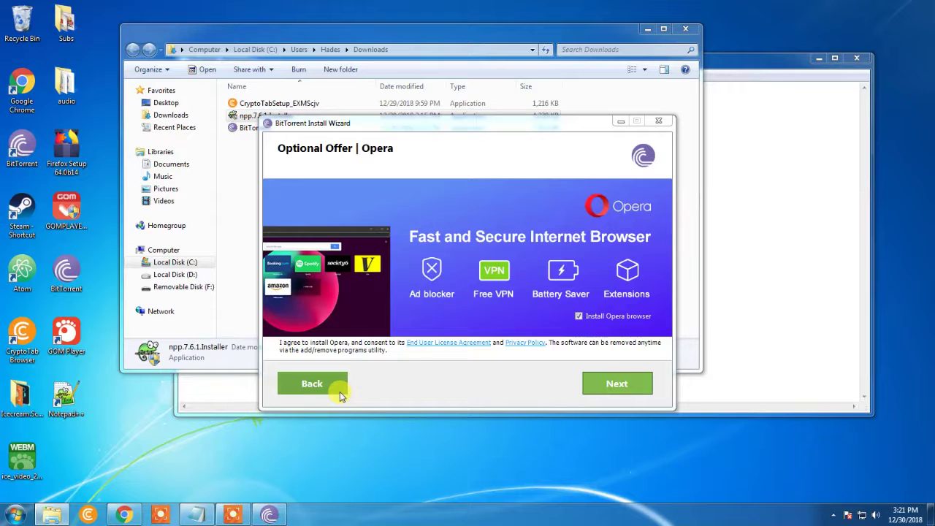
click(233, 515)
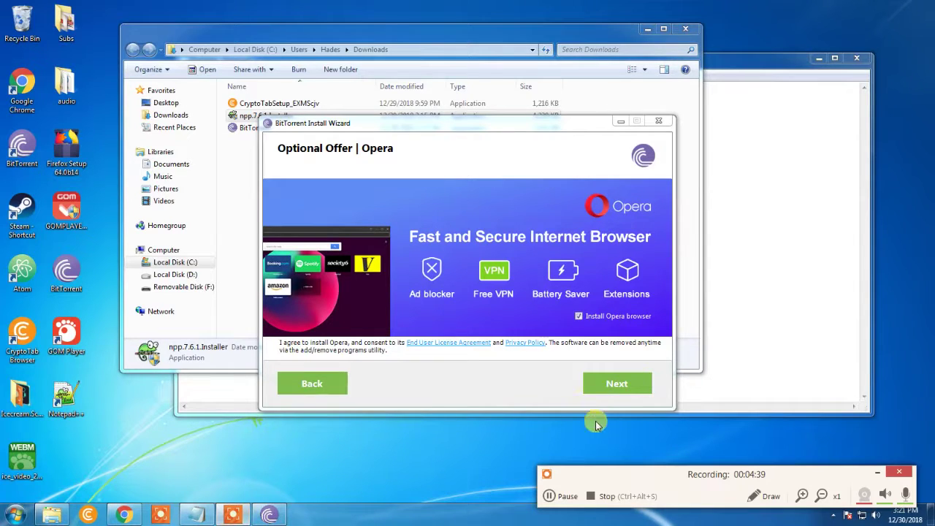
click(564, 497)
click(549, 494)
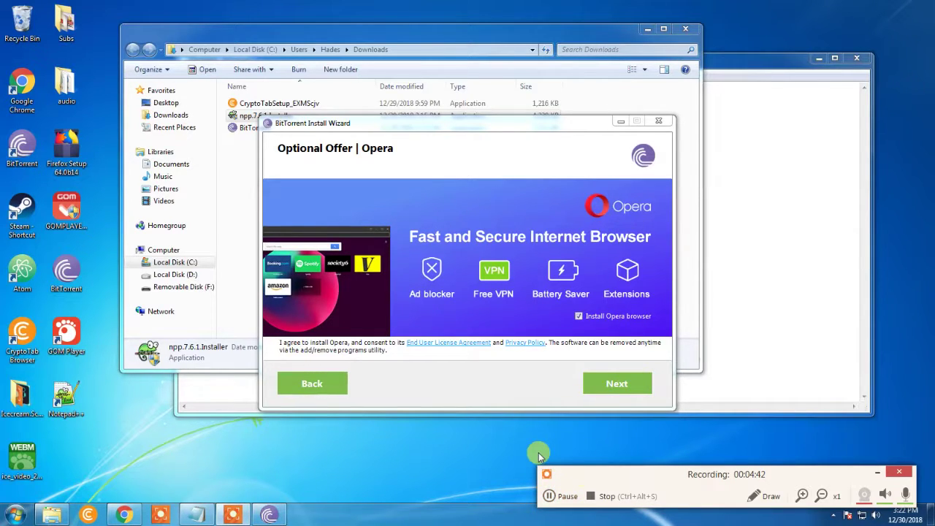
click(881, 475)
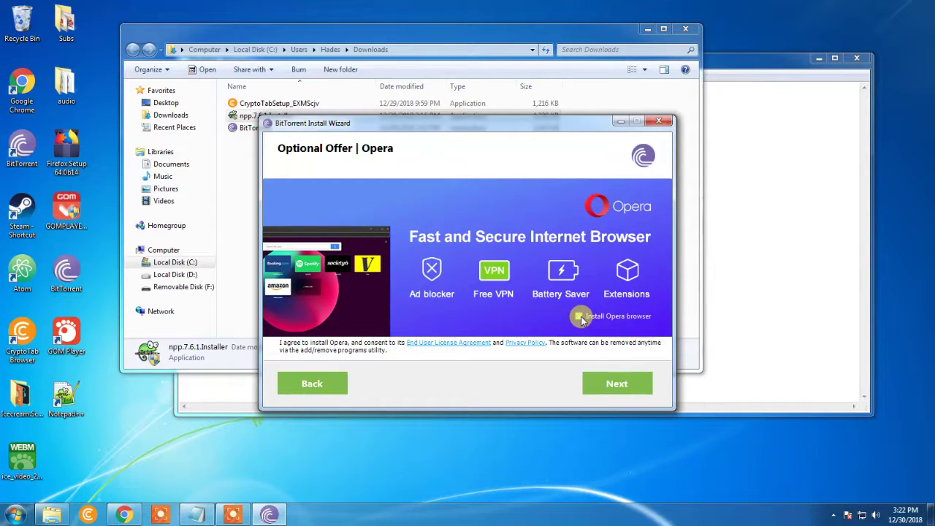
Opt out of installing the Opera browser and accept the default BitTorrent shortcut and configuration options.
click(580, 317)
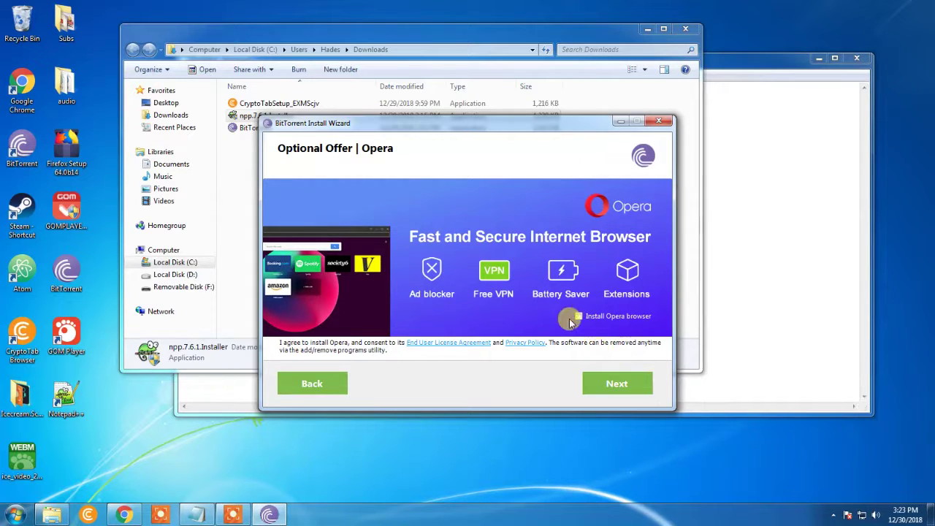
click(613, 391)
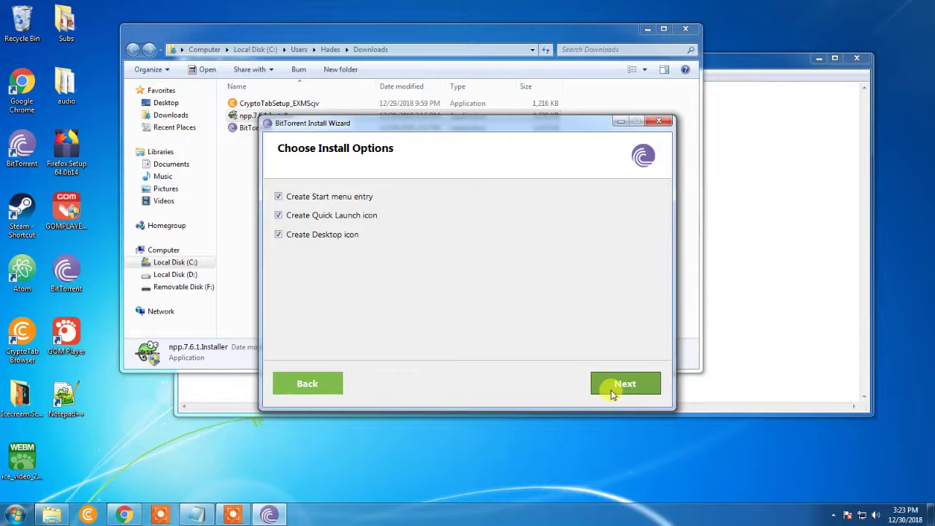
click(620, 391)
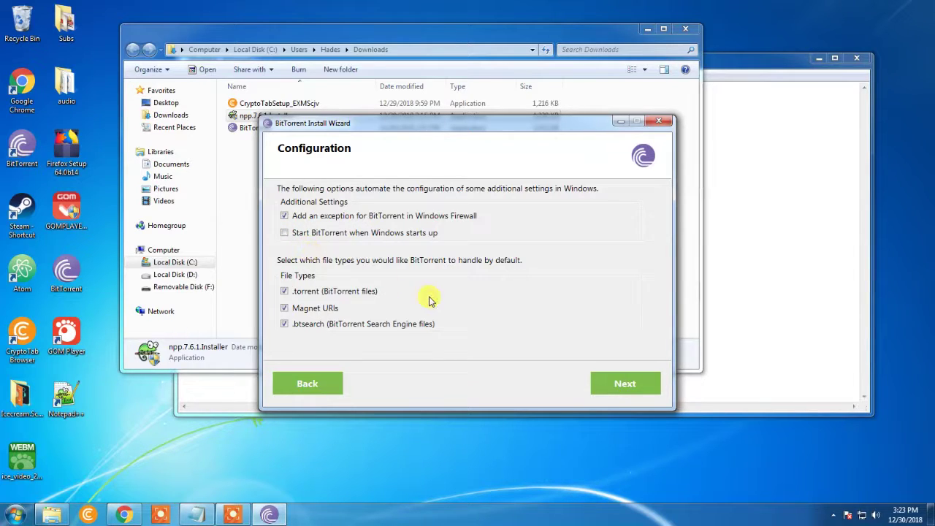
click(634, 386)
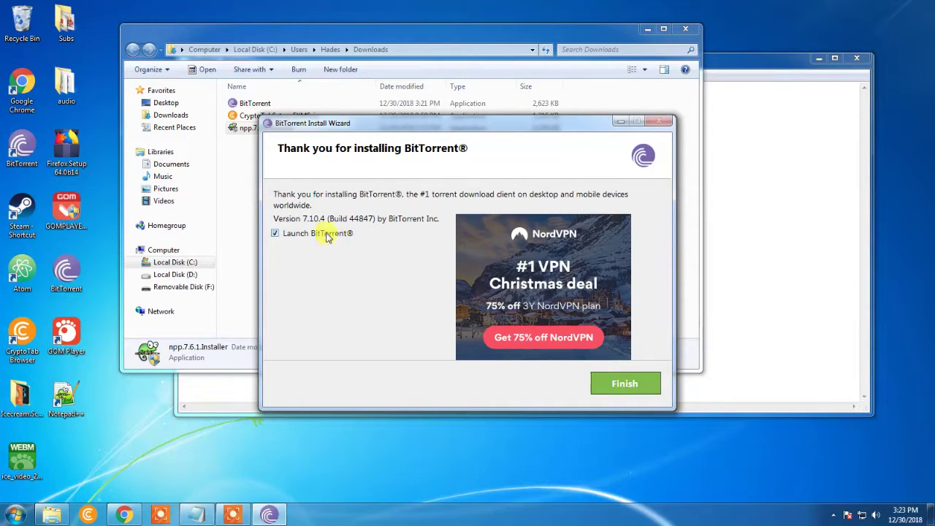
Finish the setup with BitTorrent launching, move its window toward the middle of the screen and close it.
click(622, 383)
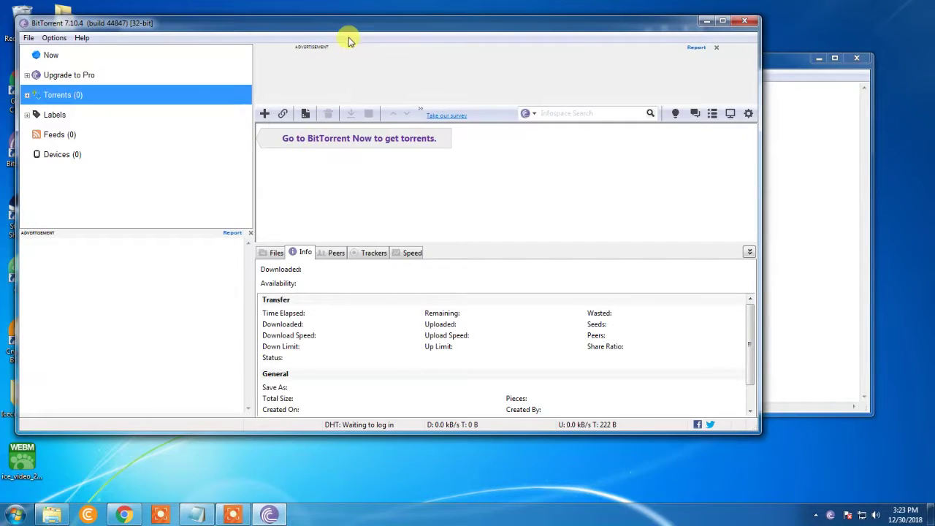
drag(347, 27, 434, 70)
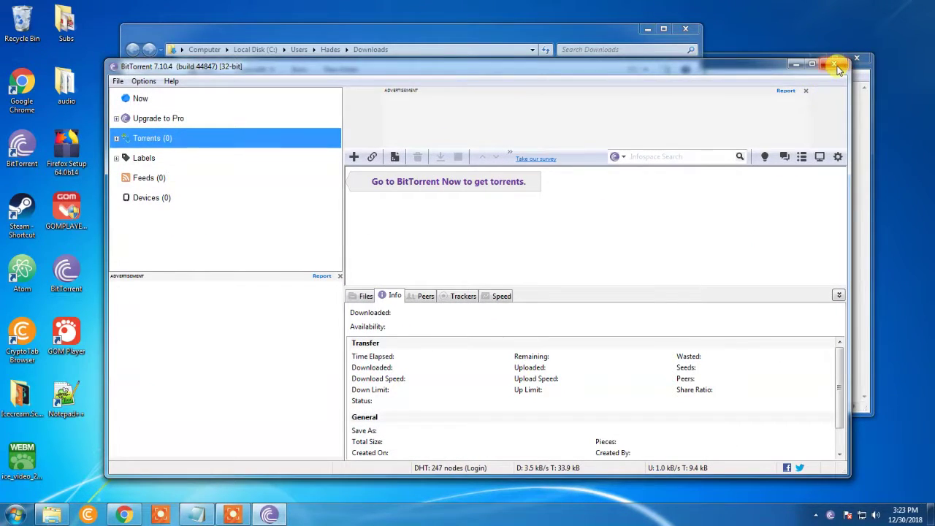
click(837, 65)
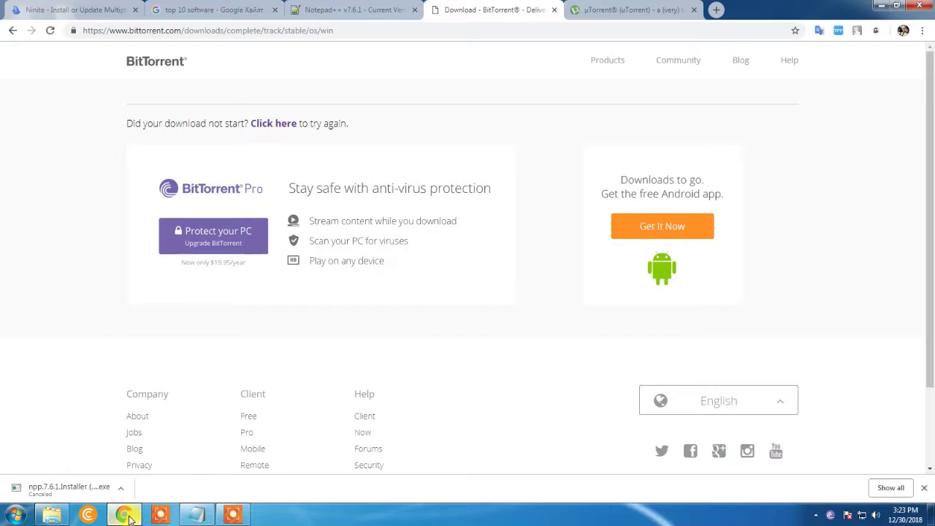
Switch to Chrome and review the µTorrent Web and µTorrent Classic offers on the µTorrent site.
click(125, 514)
click(606, 9)
click(538, 8)
click(595, 7)
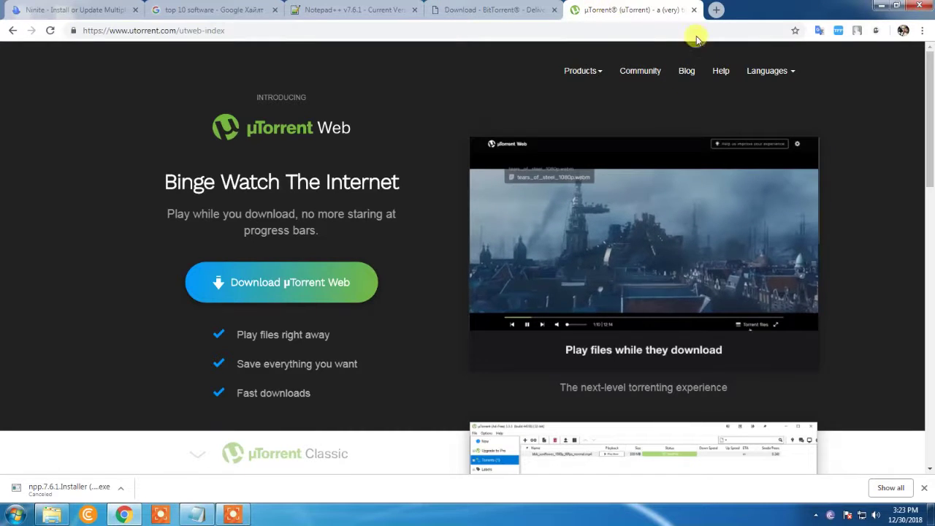
scroll(689, 140, down, 4)
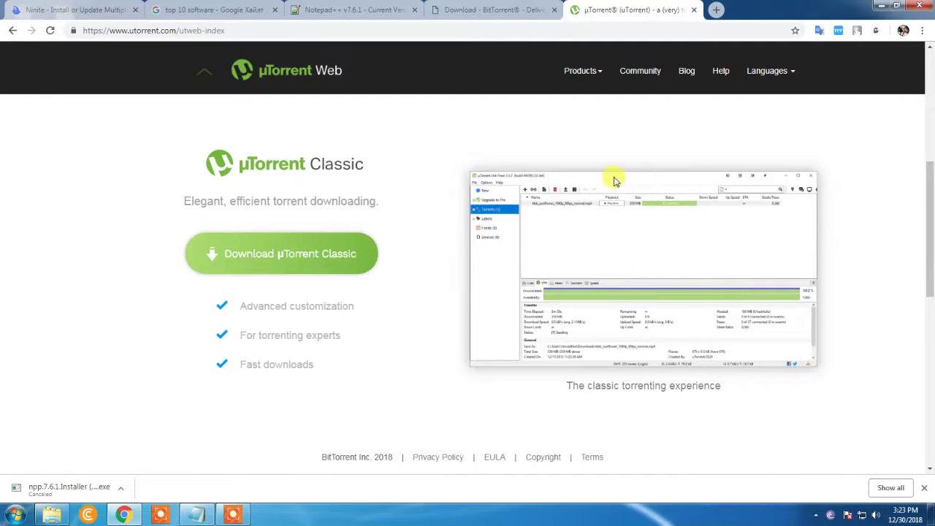
click(499, 6)
click(614, 13)
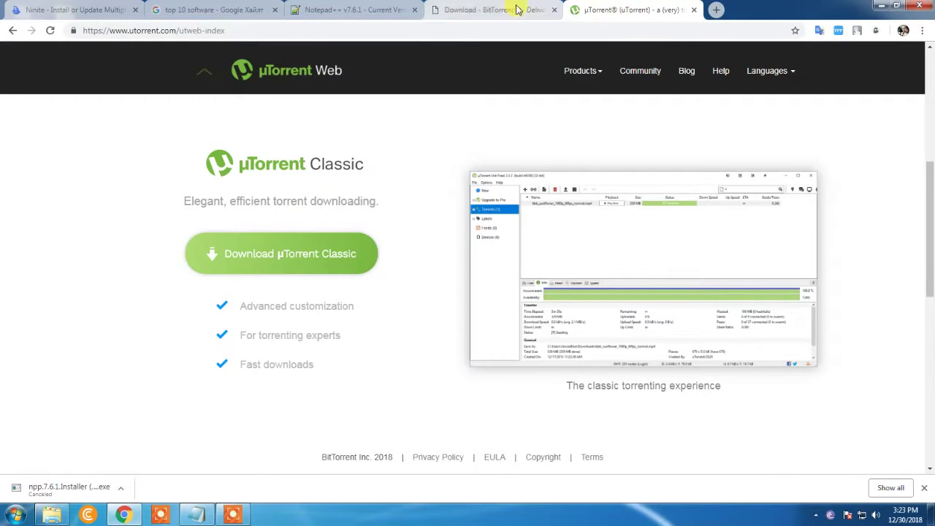
Copy "Sublime text" from the program list in Notepad and search the web for it in a new browser tab.
click(196, 515)
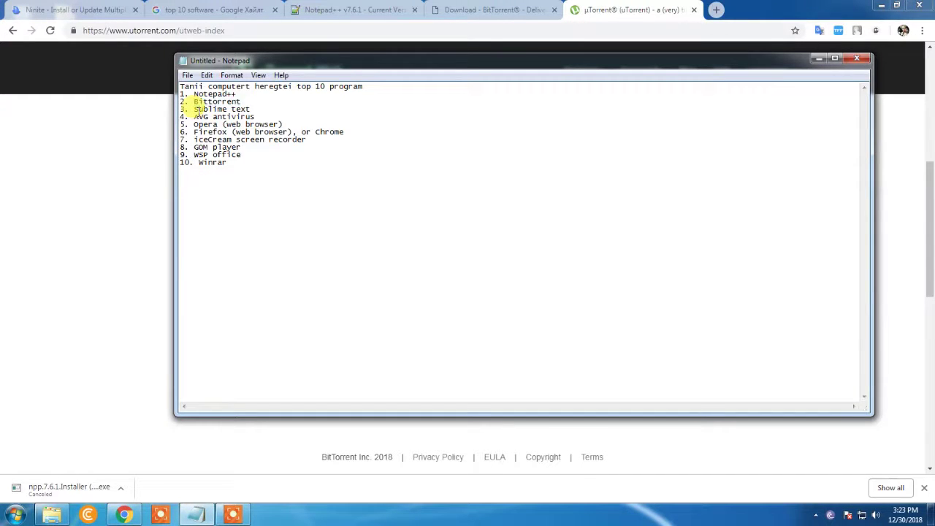
drag(194, 109, 286, 107)
key(ctrl+c)
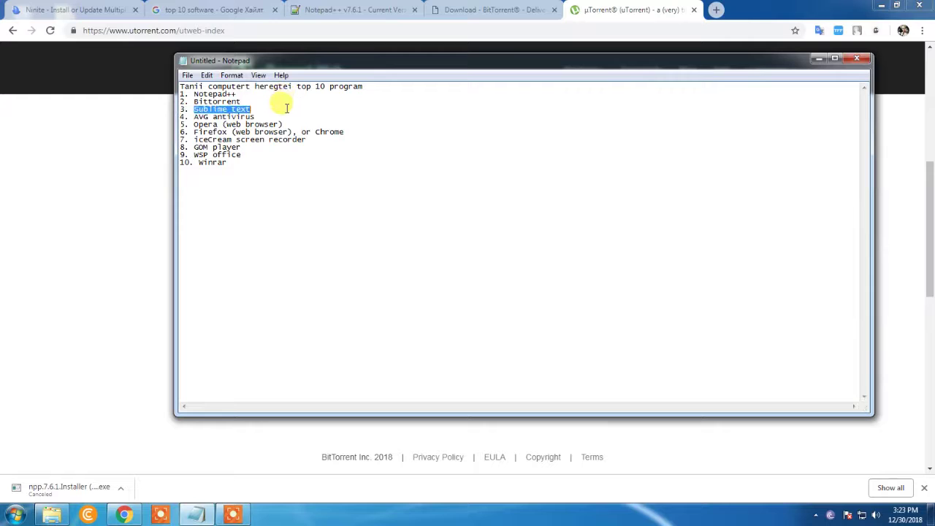
click(716, 10)
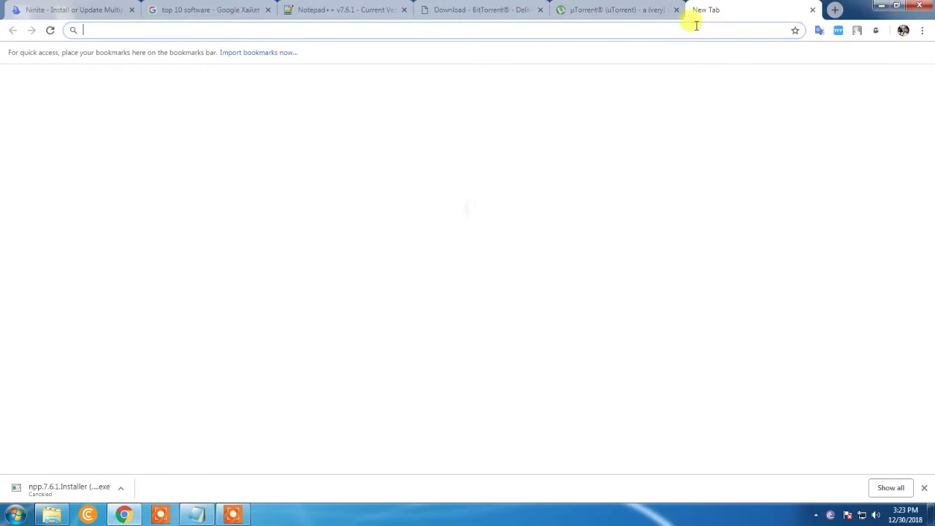
key(ctrl+v)
key(Return)
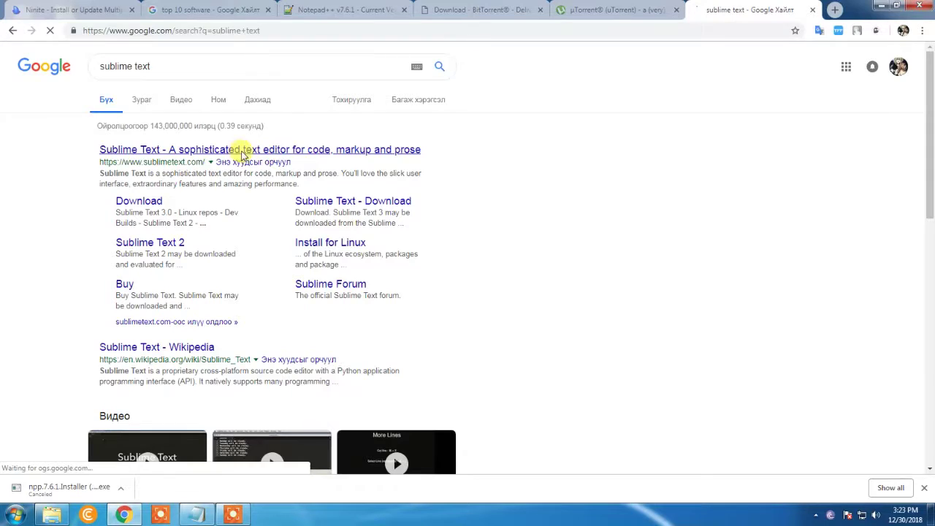
Open the official Sublime Text website from the results and download Sublime Text 3 (Build 3176) for Windows.
click(242, 153)
scroll(369, 145, down, 5)
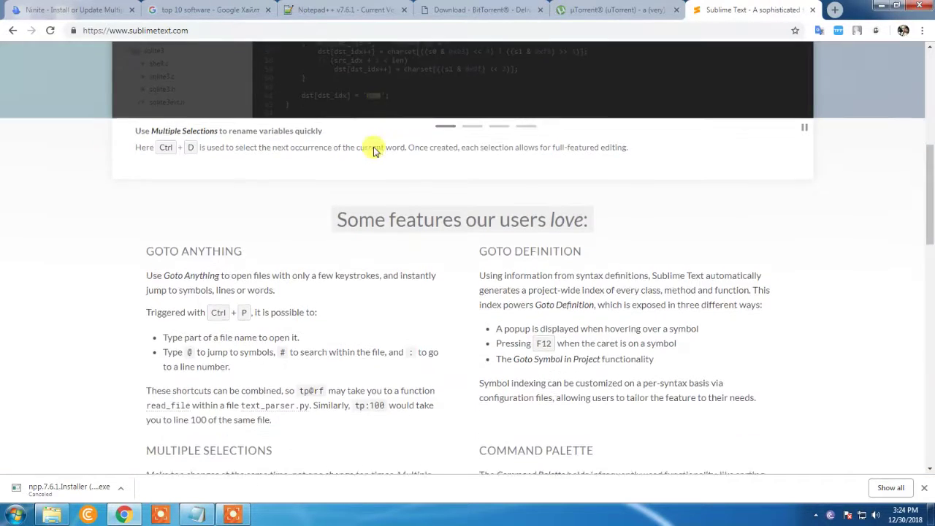
scroll(372, 146, up, 5)
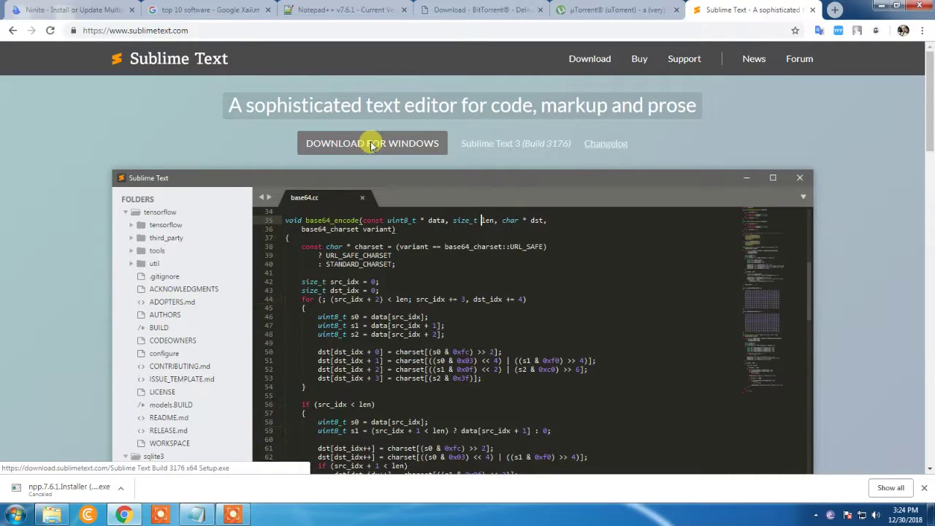
click(344, 156)
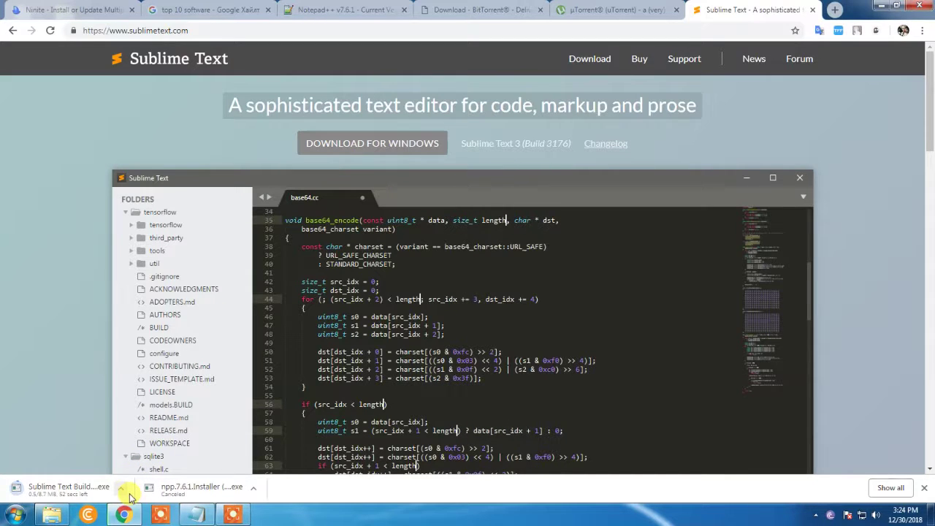
Copy "AVG antivirus" from the program list in Notepad and search the web for it in a new browser tab.
click(196, 515)
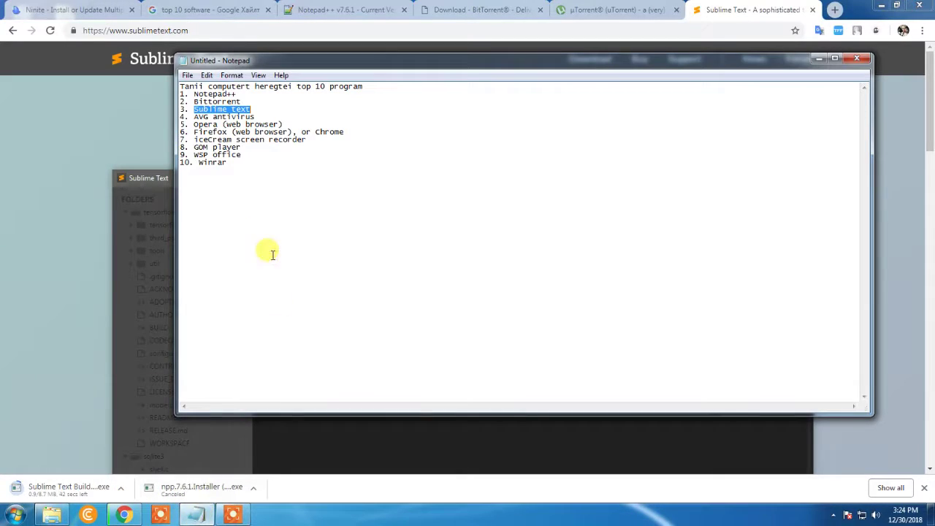
drag(195, 117, 263, 117)
key(ctrl+c)
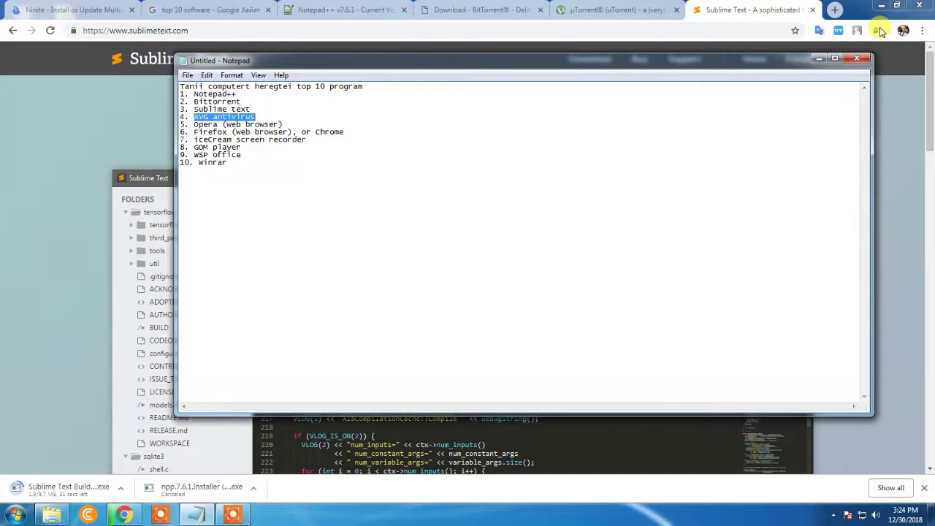
click(835, 10)
key(ctrl+v)
key(Return)
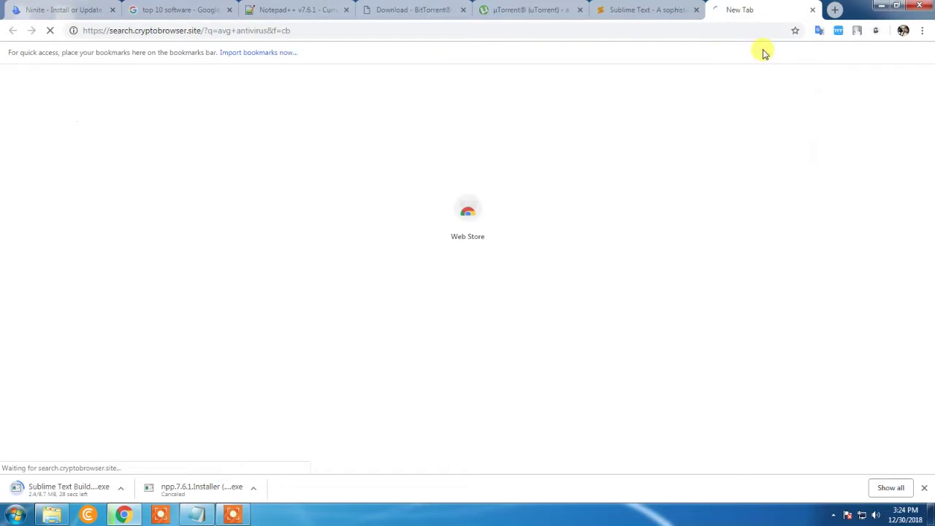
Open the AVG website from the search results and set Chrome to never translate this site.
click(256, 149)
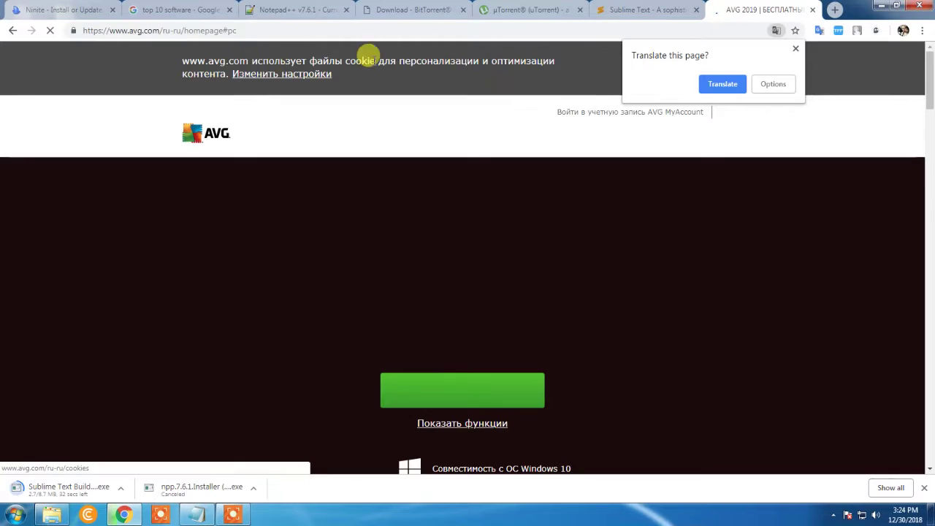
click(771, 83)
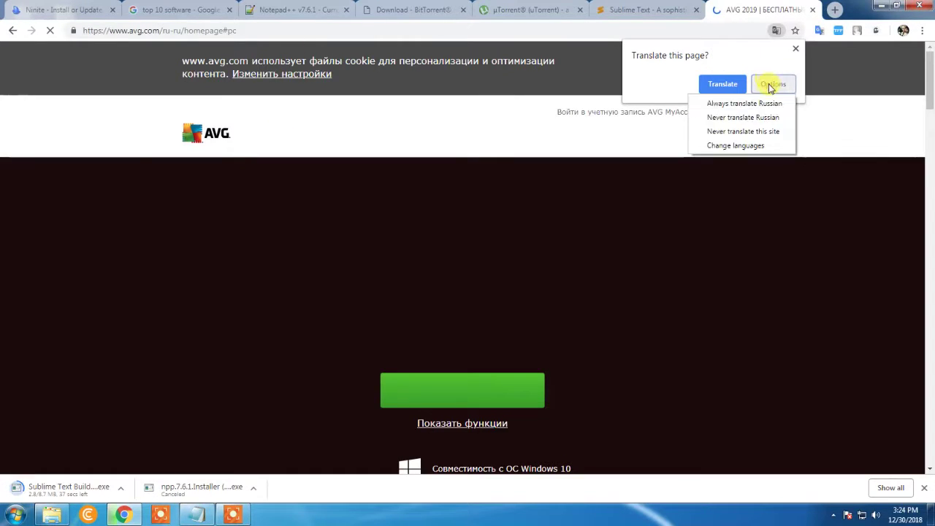
click(768, 131)
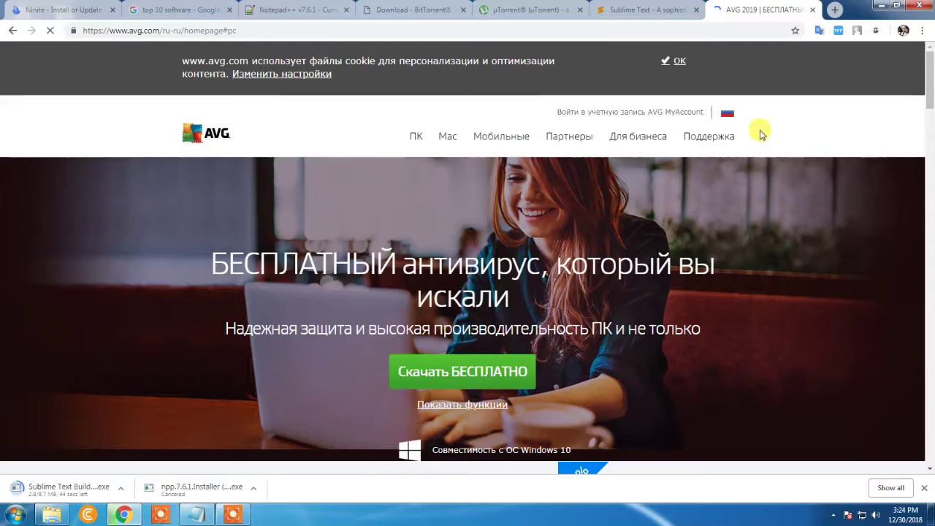
Change the AVG site's language to South Africa: English and look through its homepage.
scroll(759, 133, down, 2)
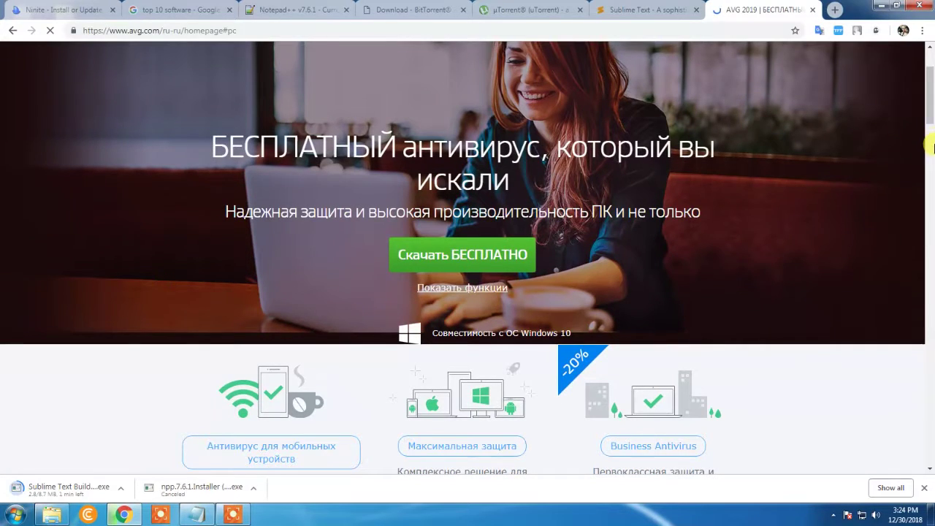
scroll(928, 138, up, 1)
click(723, 86)
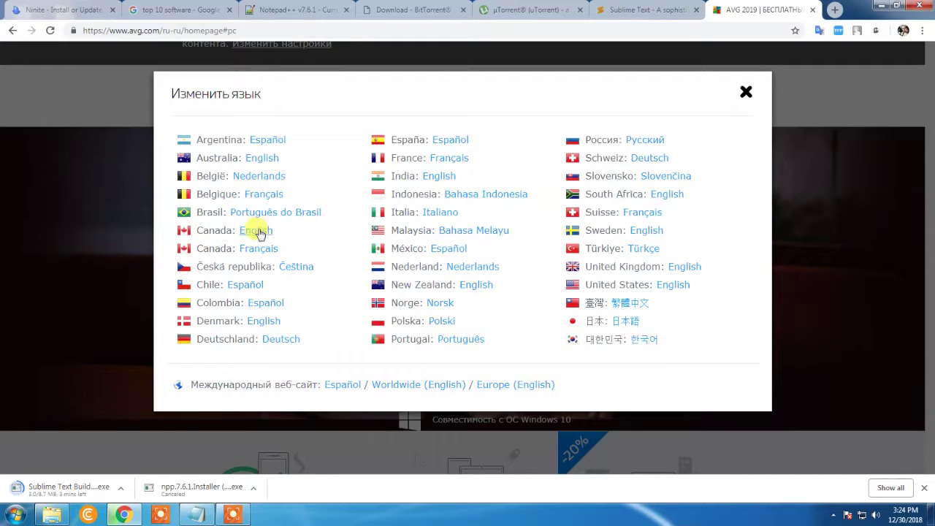
click(677, 201)
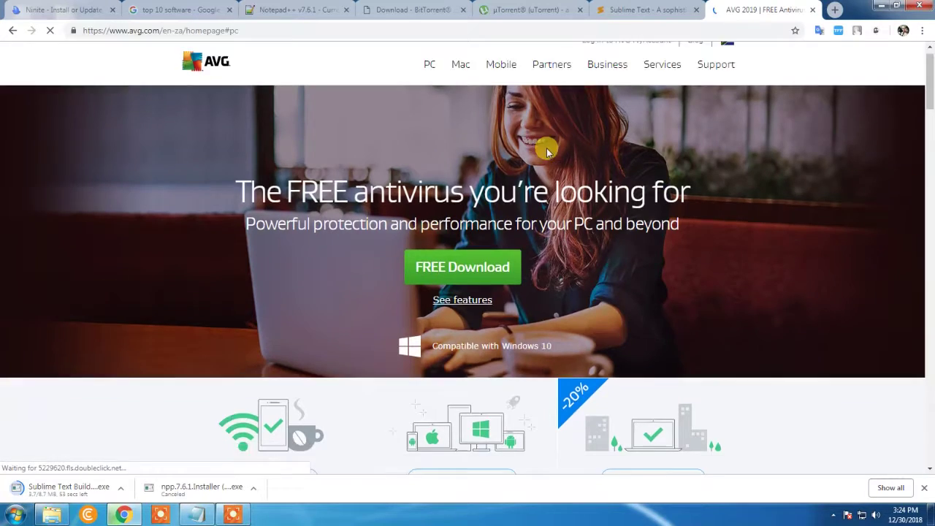
scroll(552, 150, down, 10)
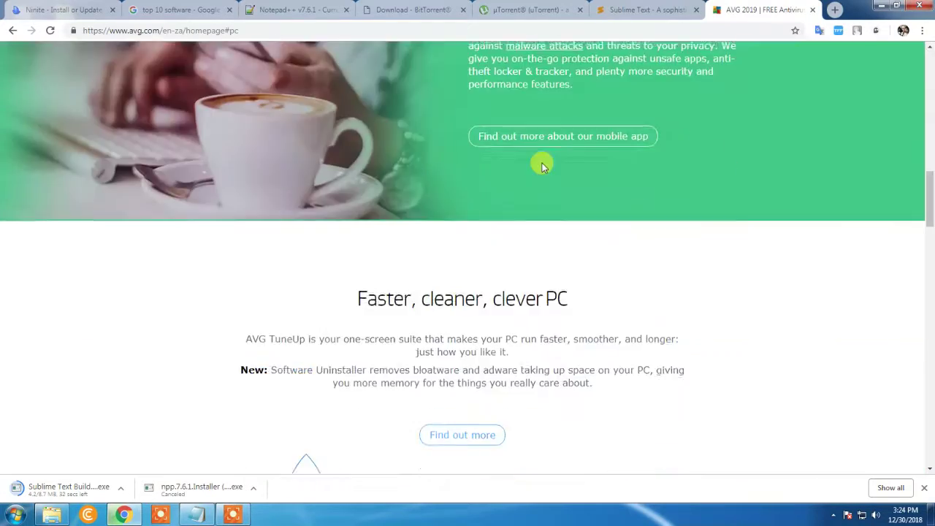
scroll(799, 169, up, 10)
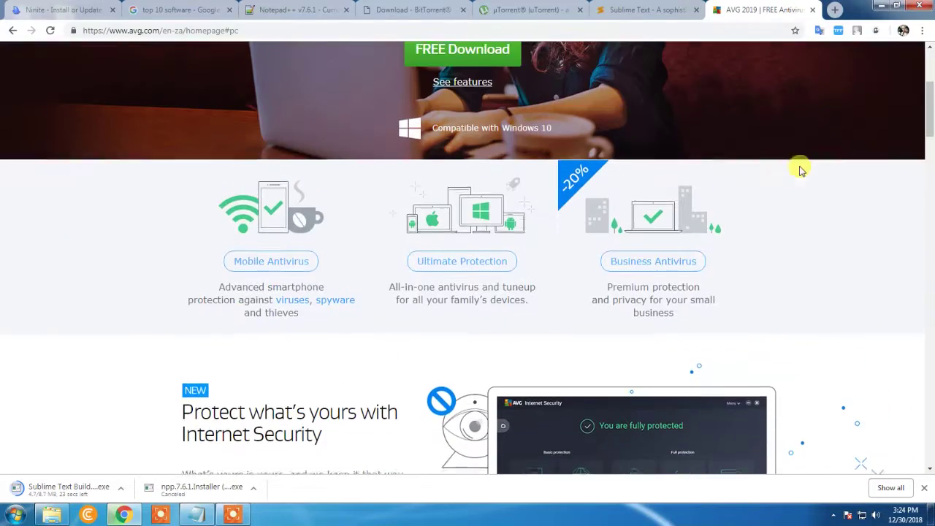
drag(930, 114, 929, 71)
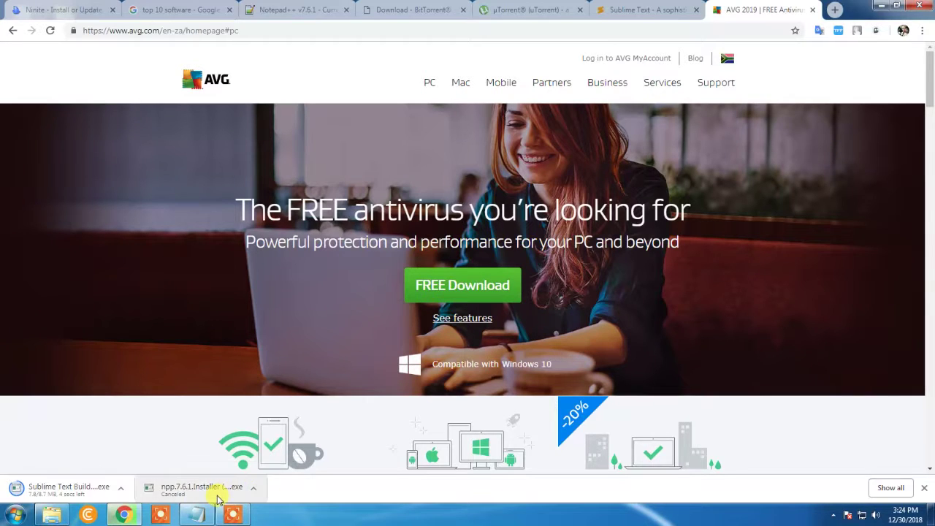
Copy "Opera" from the program list in Notepad and search the web for it in a new browser tab.
click(206, 518)
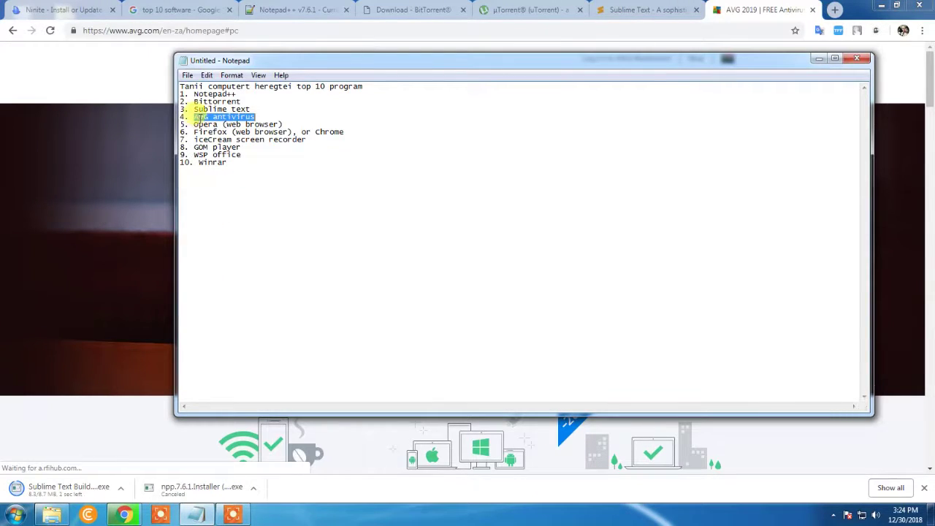
click(194, 124)
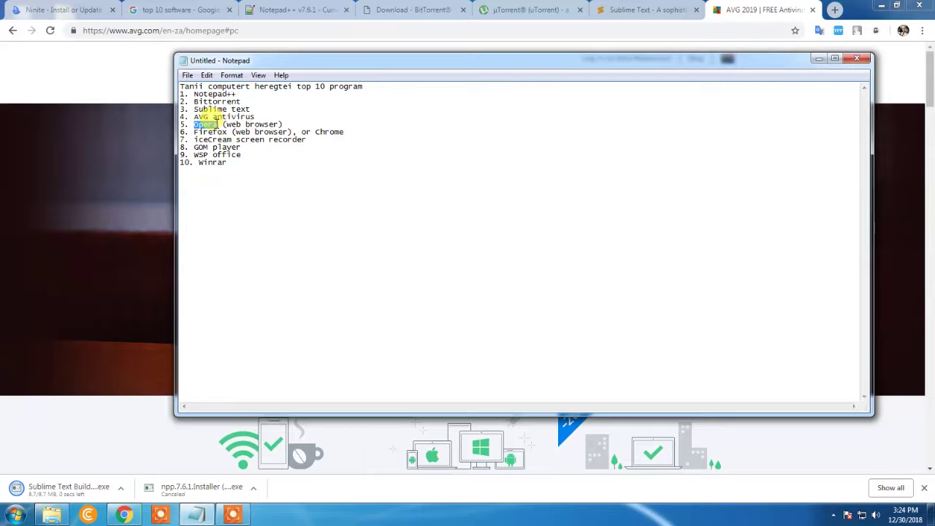
right_click(213, 123)
click(245, 160)
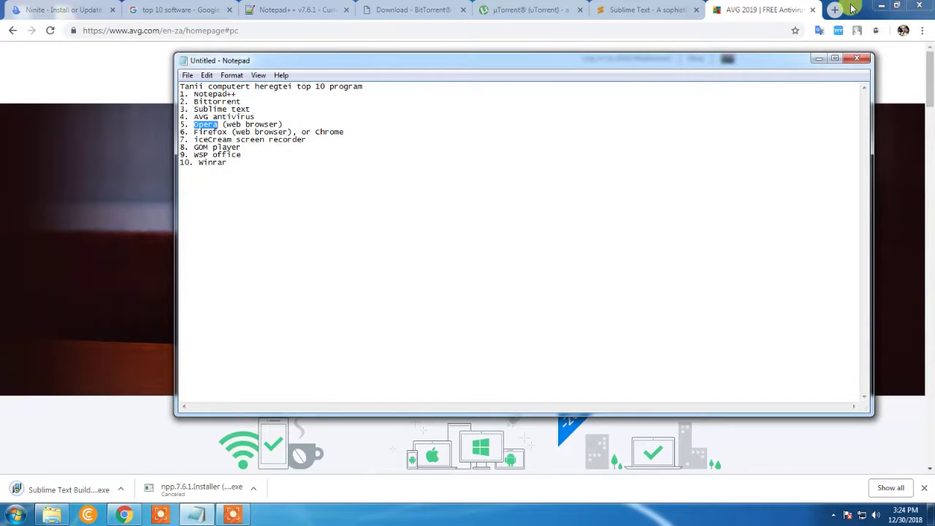
click(834, 10)
text(Opera)
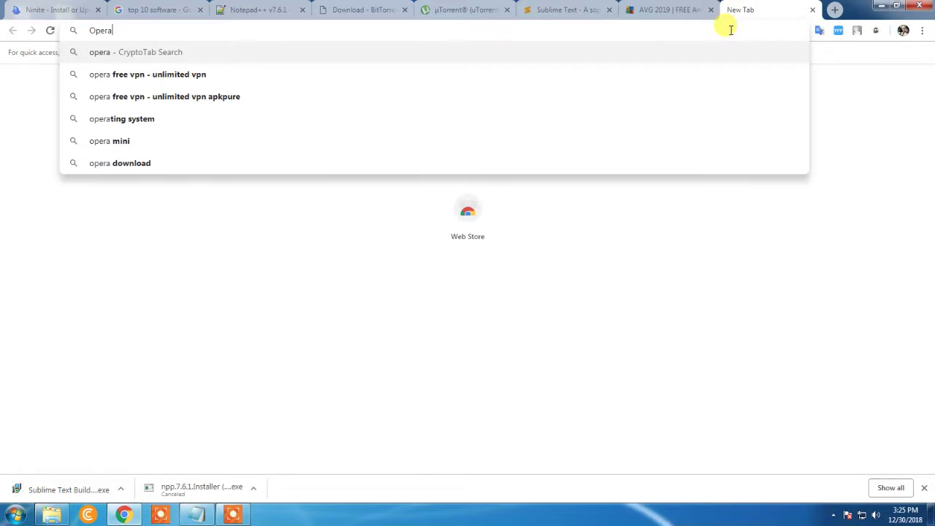
key(Return)
click(226, 70)
click(505, 168)
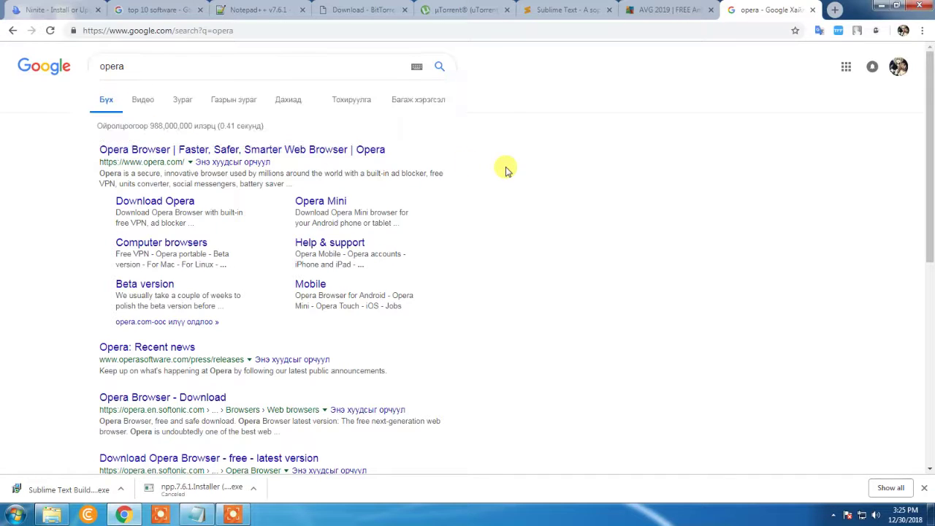
Open the official Opera website from the search results and look through its homepage.
click(350, 153)
click(205, 34)
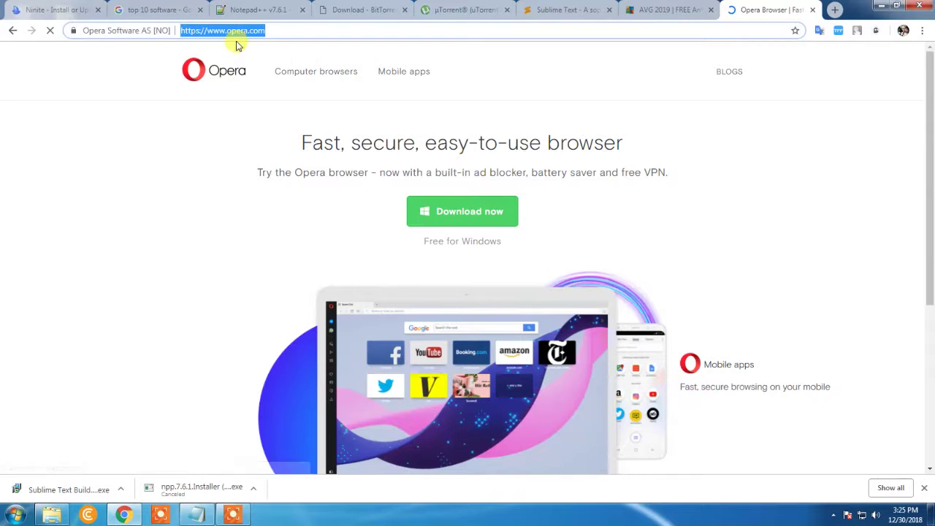
click(443, 178)
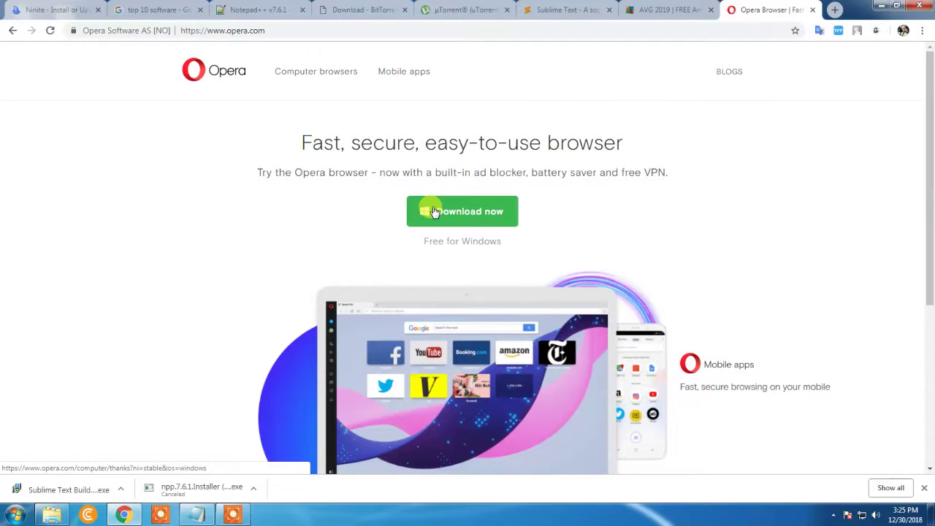
scroll(521, 292, down, 1)
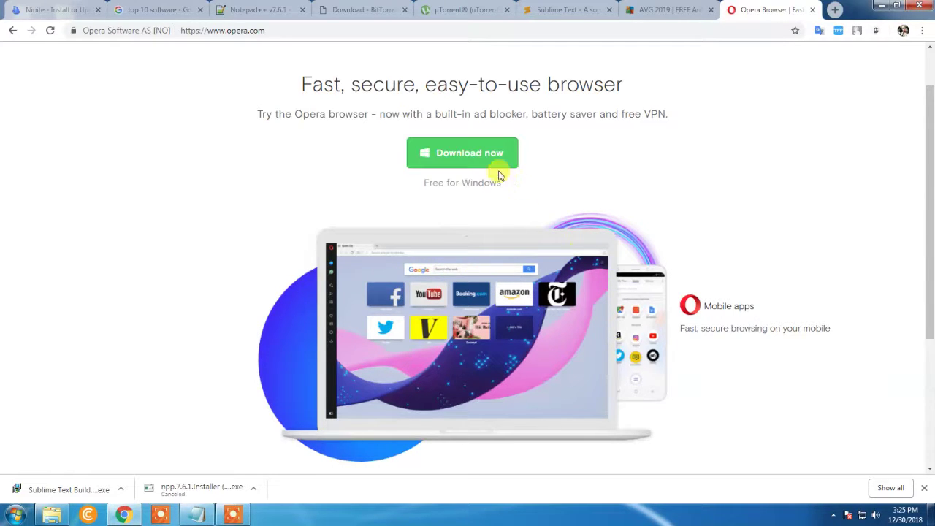
scroll(620, 175, up, 1)
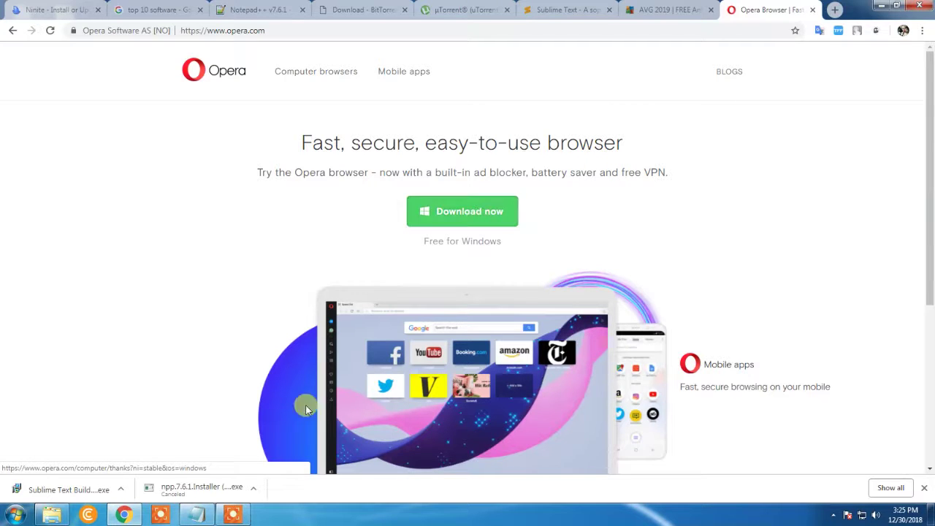
Find Firefox in the Notepad program list, search the web for "firefox" and open Mozilla's Firefox download page.
click(196, 514)
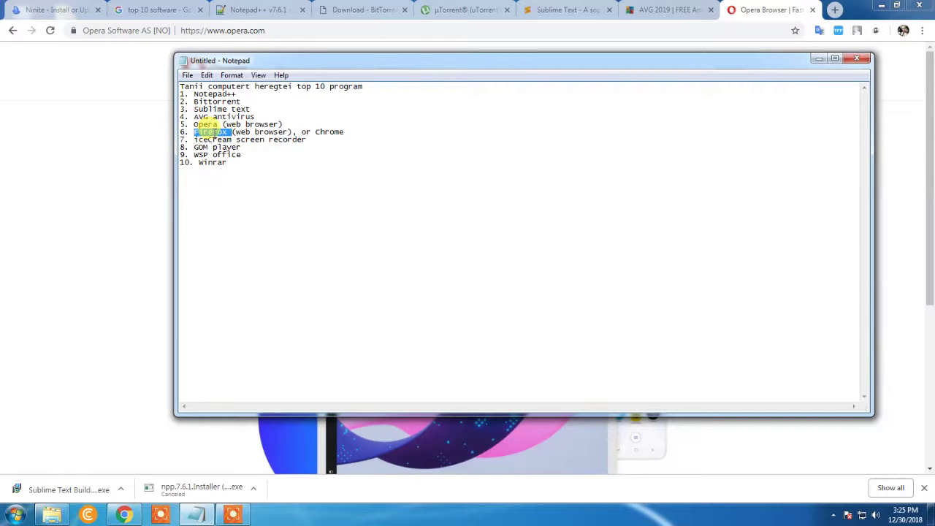
click(359, 30)
text(firefox)
key(Return)
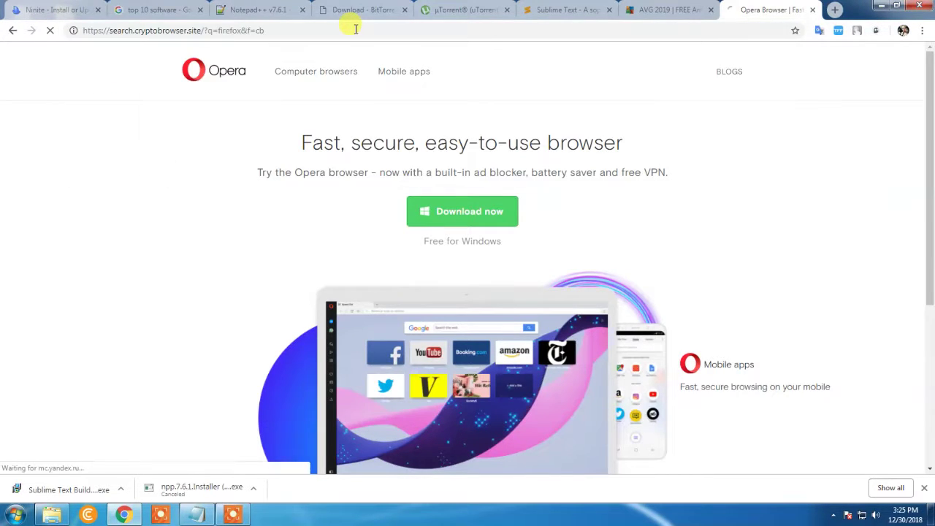
click(222, 148)
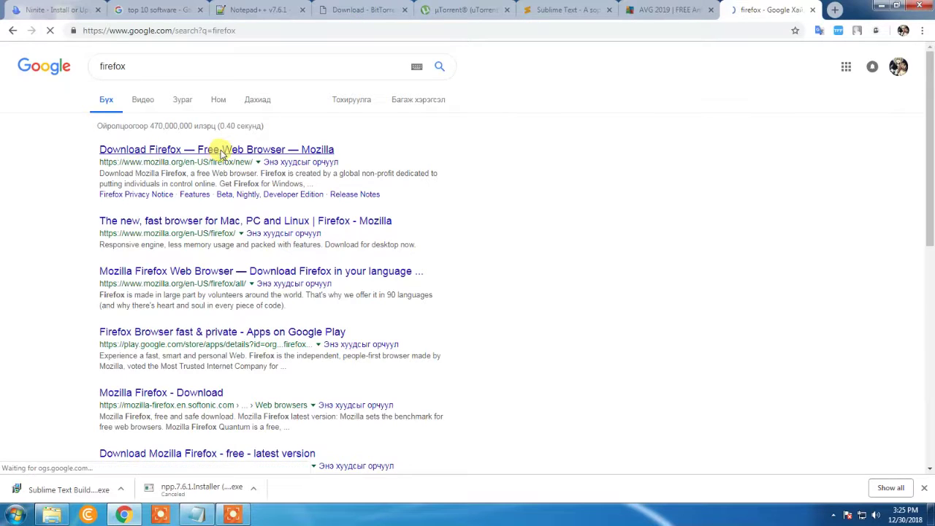
Highlight the iceCream screen recorder entry in the Notepad list and bring up the recorder's control bar.
click(196, 515)
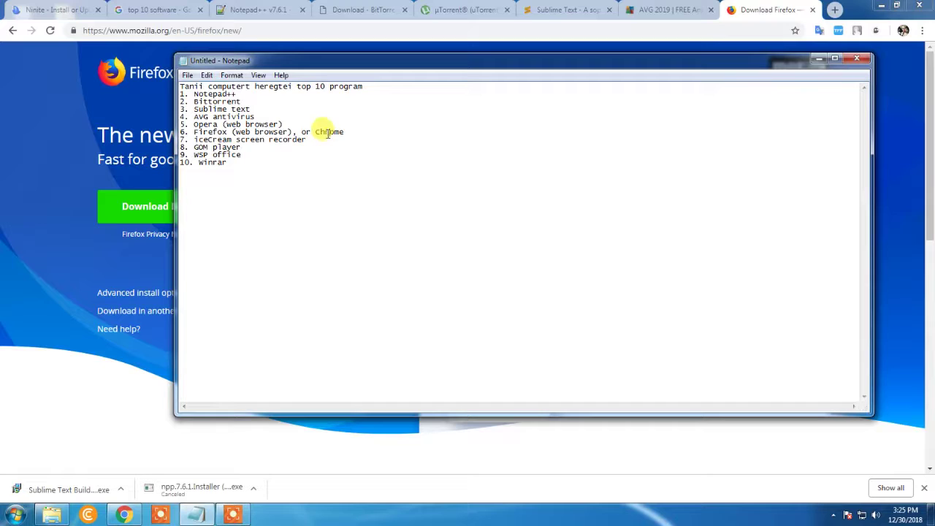
click(306, 118)
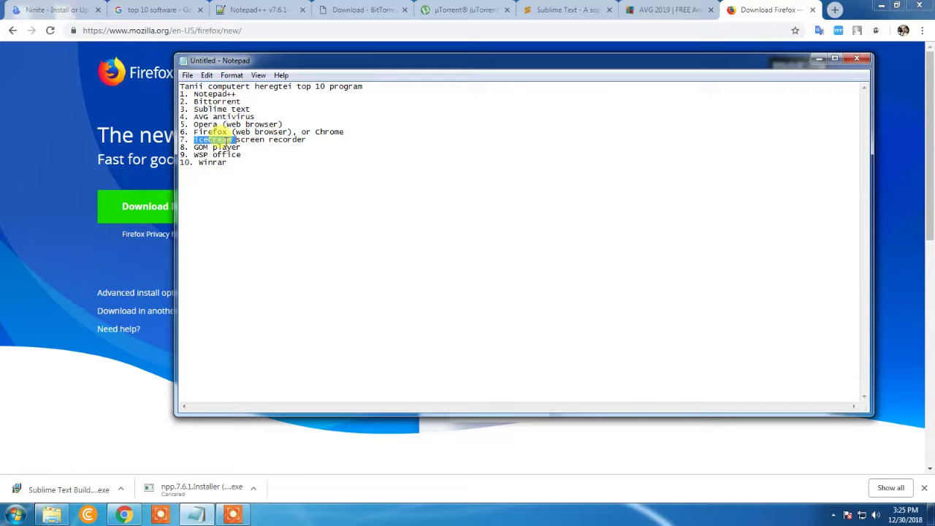
drag(323, 142, 183, 136)
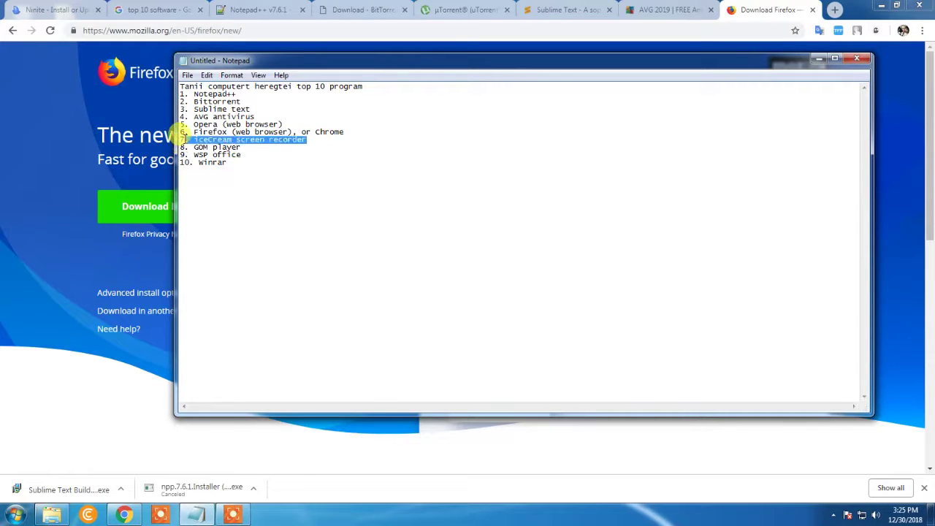
click(253, 516)
drag(590, 482, 576, 416)
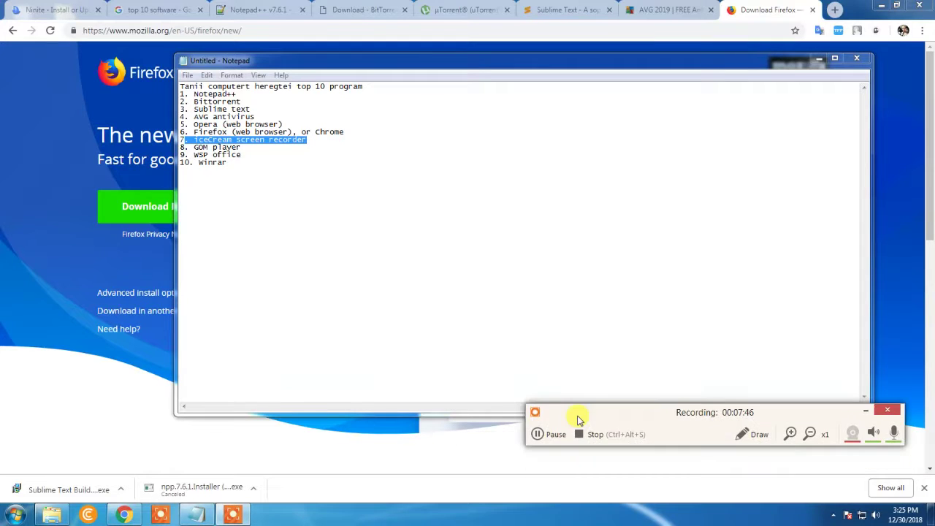
Search the web for "iceCream screen recorder" from the program list and open the Icecream Apps Screen Recorder page.
click(199, 140)
drag(191, 140, 316, 141)
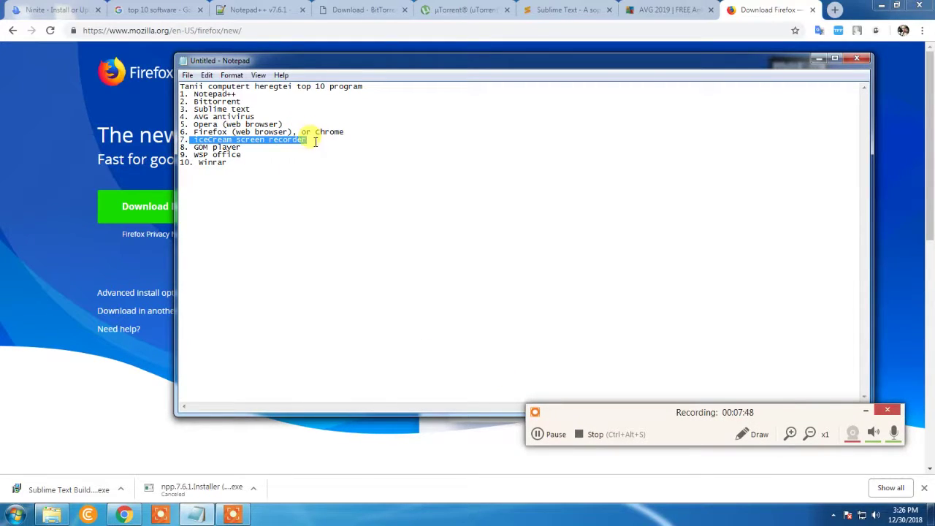
click(202, 30)
text(IceCream screen recorder)
key(Return)
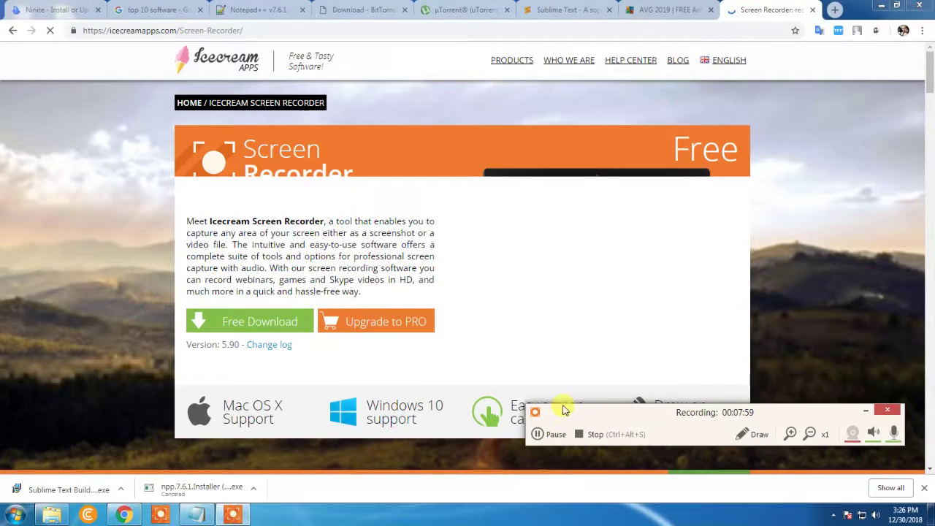
drag(566, 416, 541, 345)
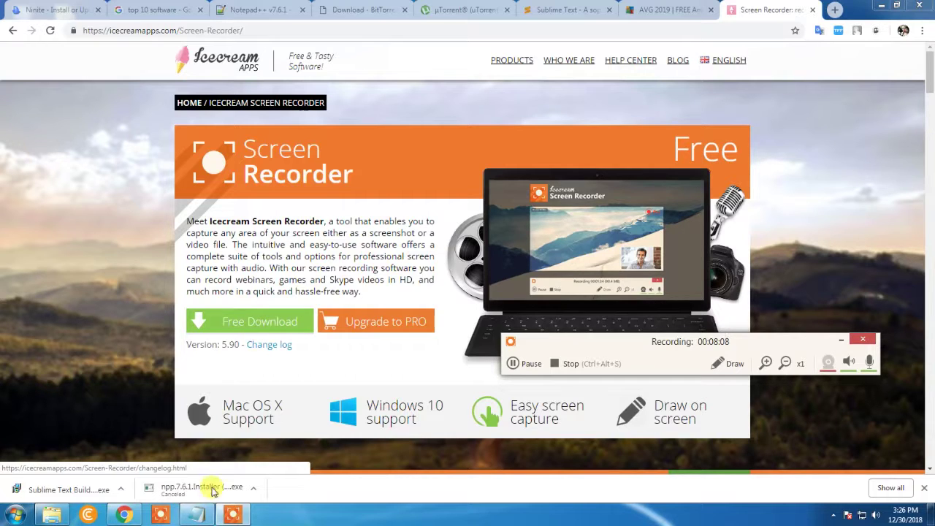
Copy "GOM player" from the program list in Notepad and search the web for it in a new browser tab.
click(195, 515)
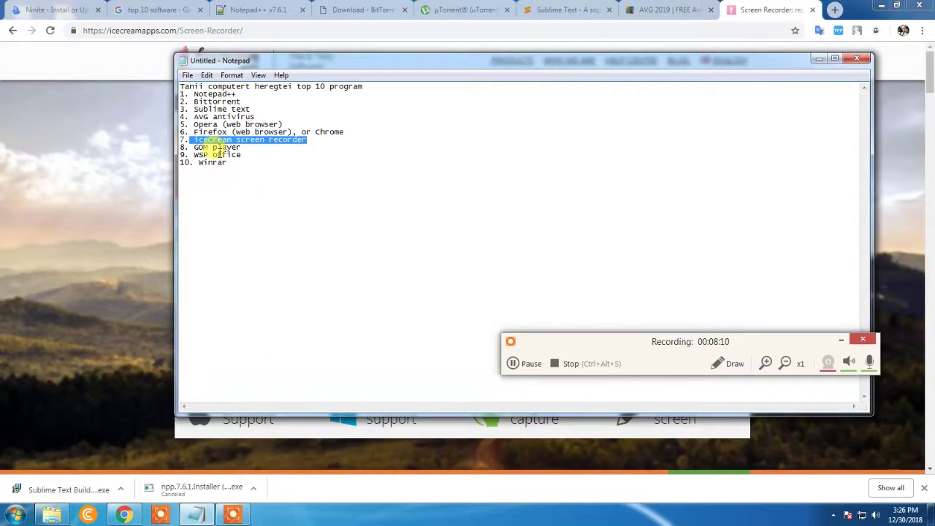
click(203, 148)
drag(194, 147, 251, 147)
key(ctrl+c)
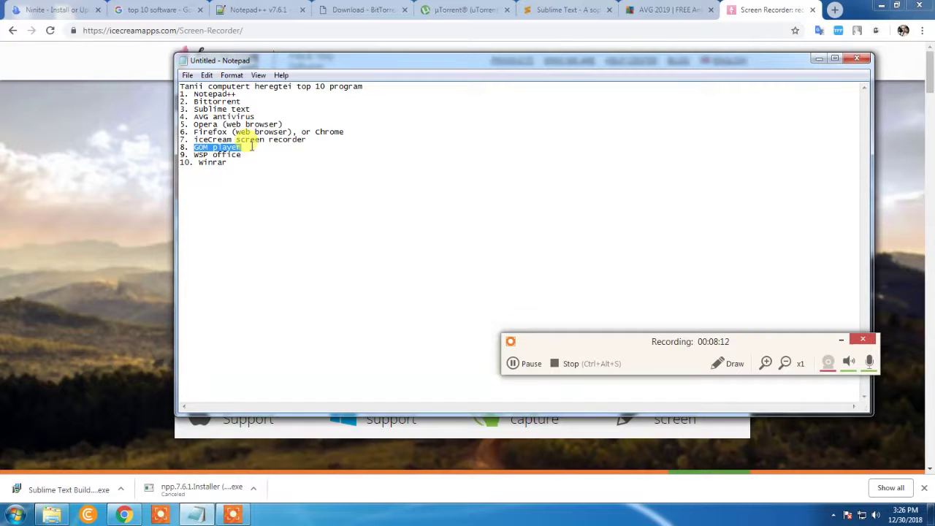
click(835, 9)
key(ctrl+v)
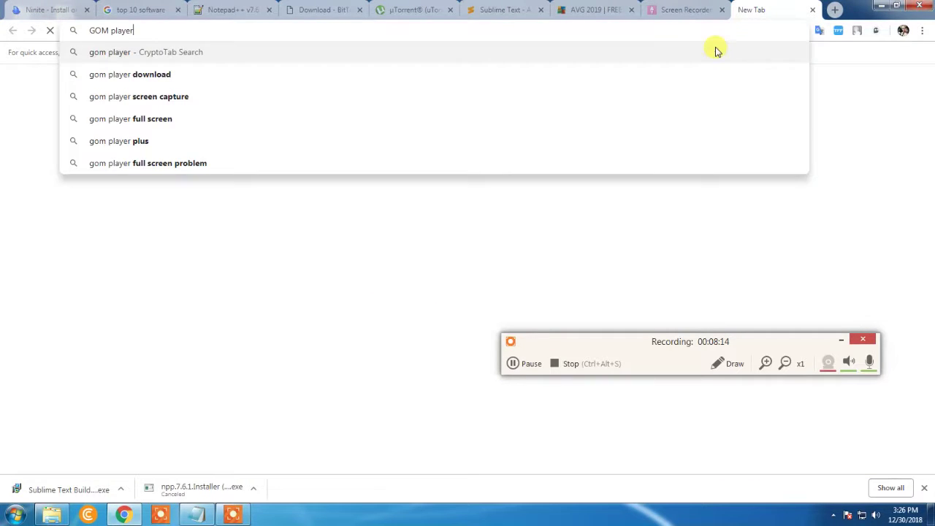
key(Return)
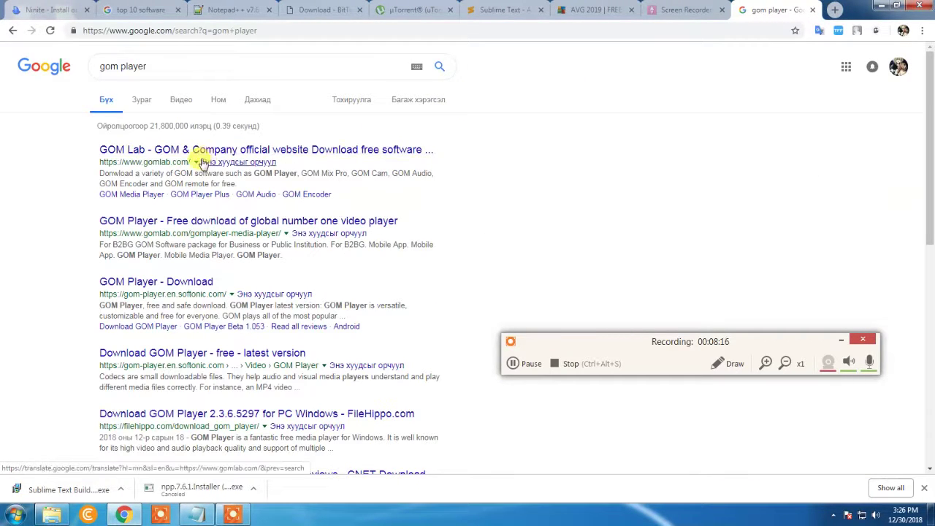
Open the GOM Lab website from the search results and show its PC Software overview.
click(205, 154)
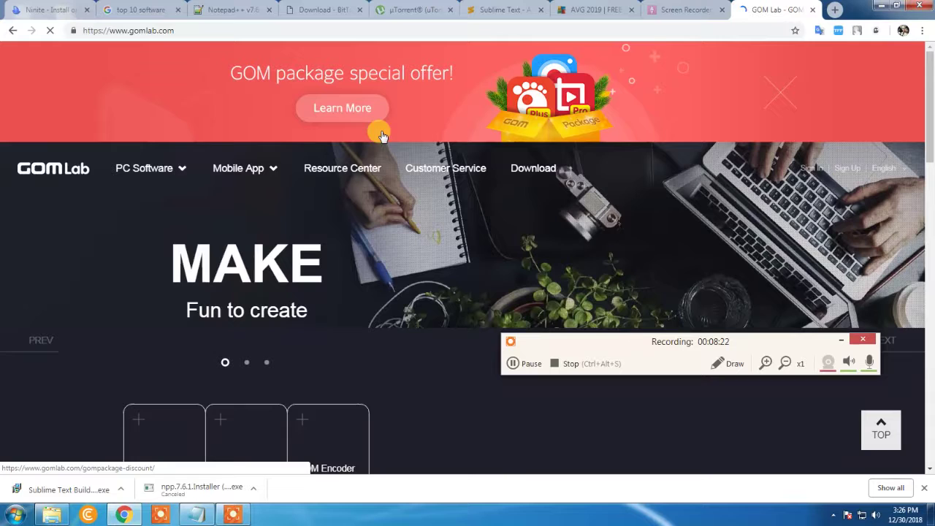
click(166, 169)
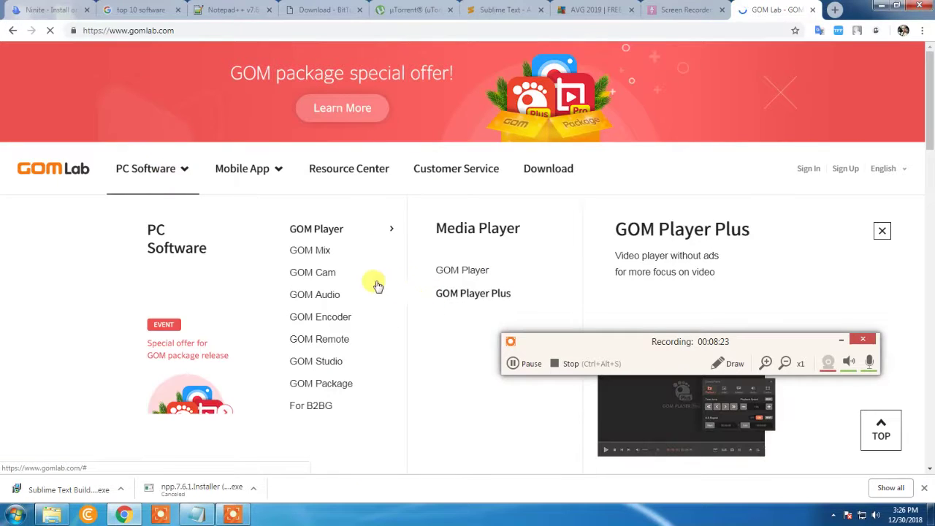
scroll(328, 310, down, 1)
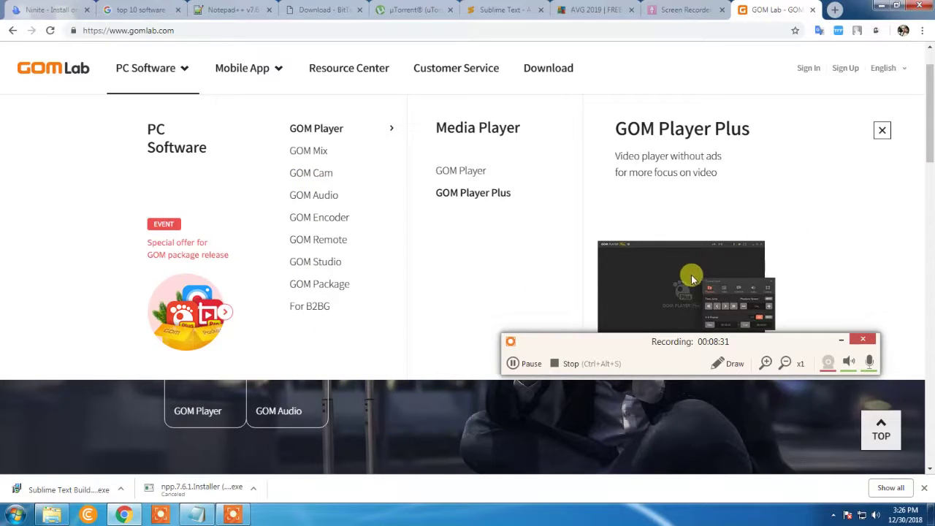
Browse the libraries in Windows Explorer and open the "ice video" folder in Documents.
click(53, 514)
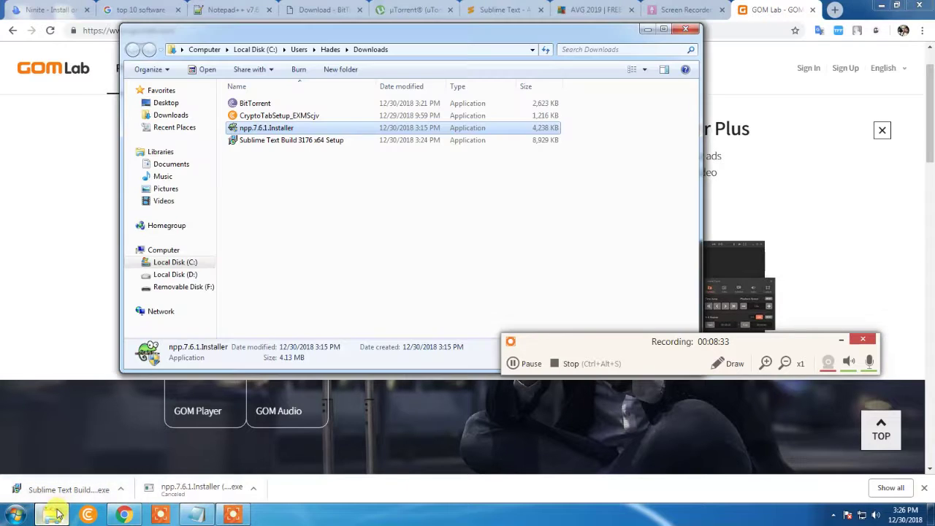
click(165, 190)
click(165, 203)
click(162, 176)
click(169, 163)
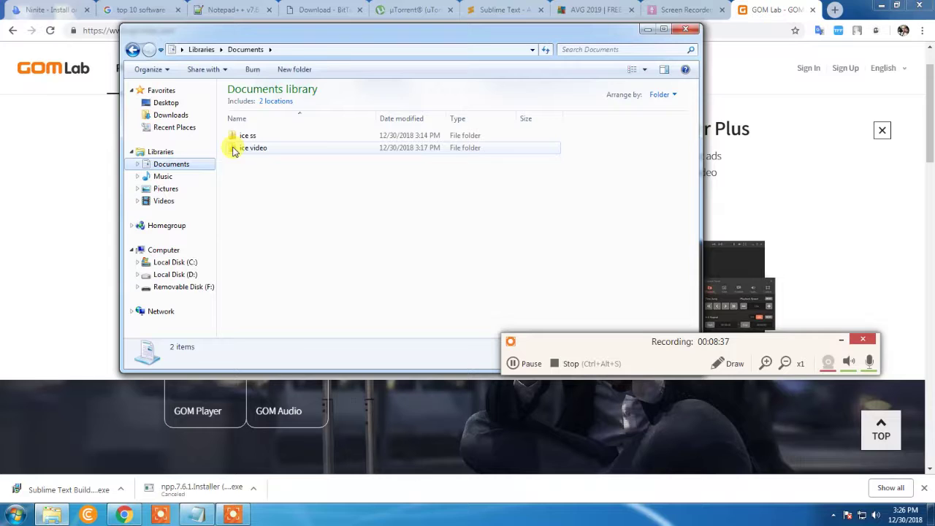
double_click(241, 148)
Examine the recorded GOM media files in the "ice video" folder and minimize the Explorer window.
click(276, 149)
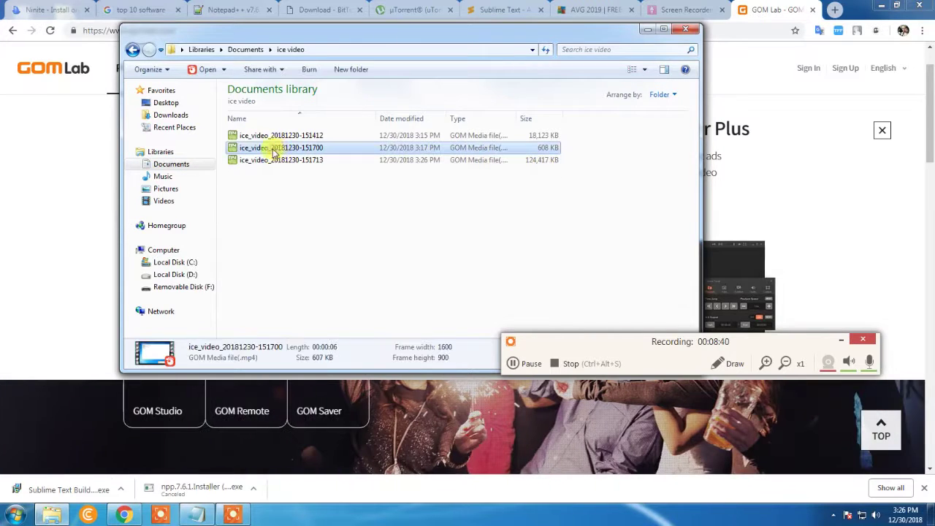
drag(235, 152, 261, 163)
click(679, 154)
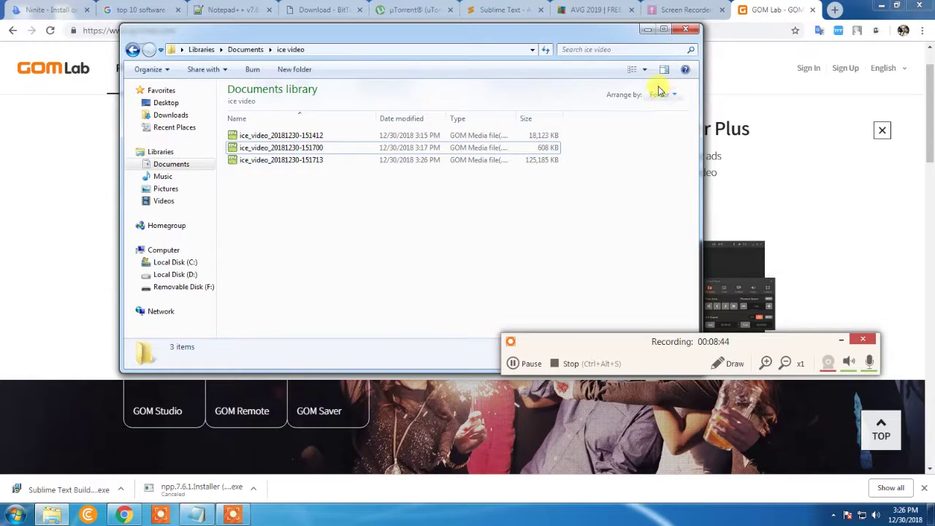
click(644, 70)
drag(647, 109, 647, 37)
click(644, 31)
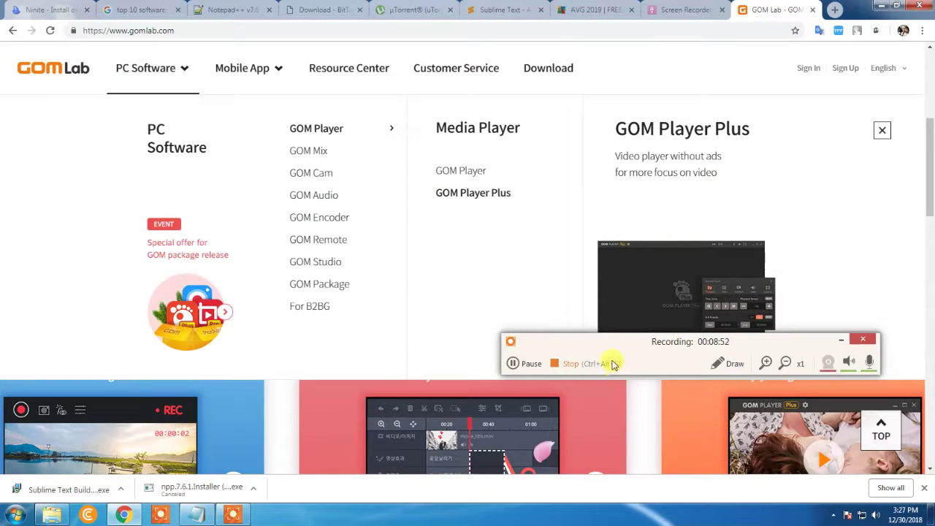
Minimize the recorder's control bar and close the PC Software overview on the GOM Lab site.
drag(617, 341, 657, 396)
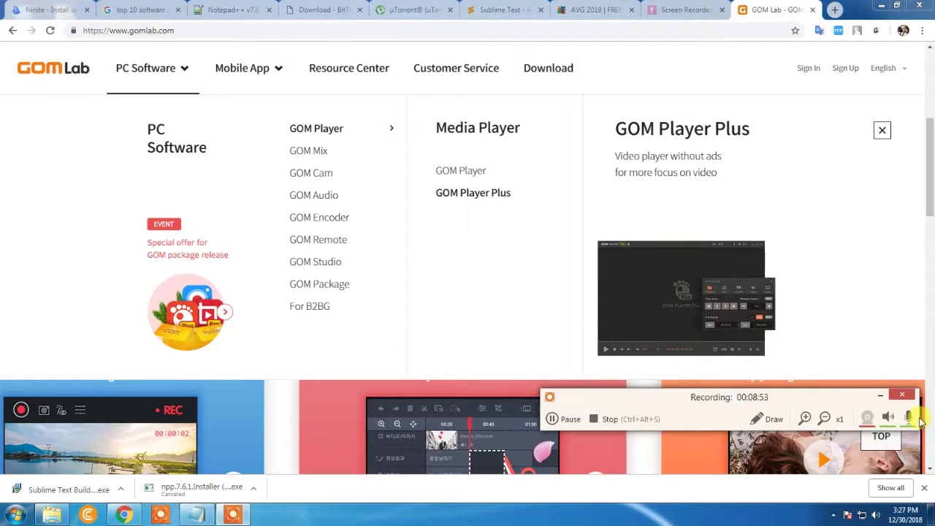
click(881, 398)
scroll(874, 216, down, 3)
click(882, 130)
Look through the product banners and program cards on the GOM Lab homepage.
drag(931, 189, 928, 152)
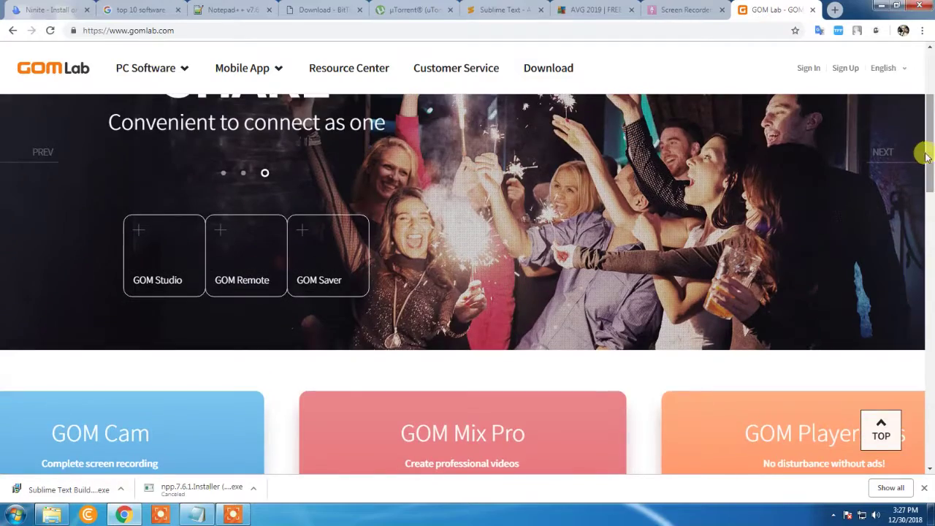
scroll(908, 170, up, 3)
scroll(908, 188, down, 6)
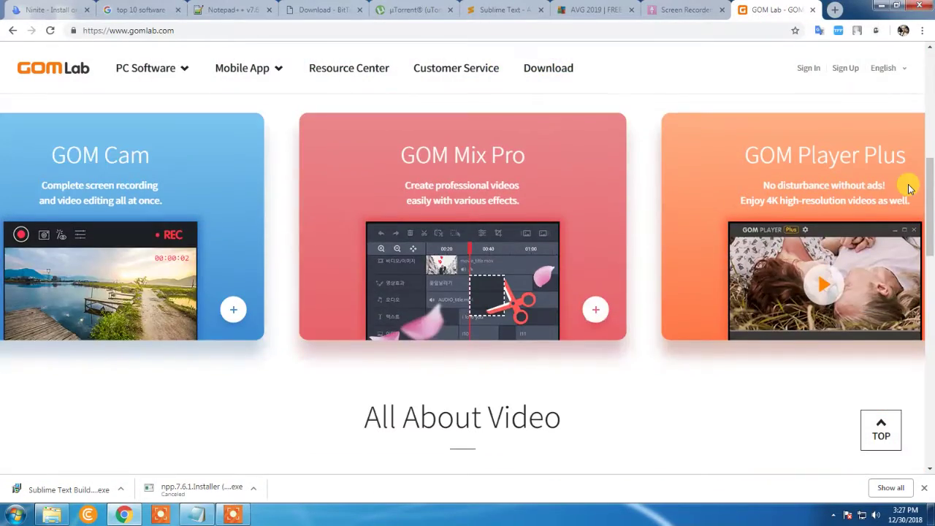
scroll(899, 195, up, 5)
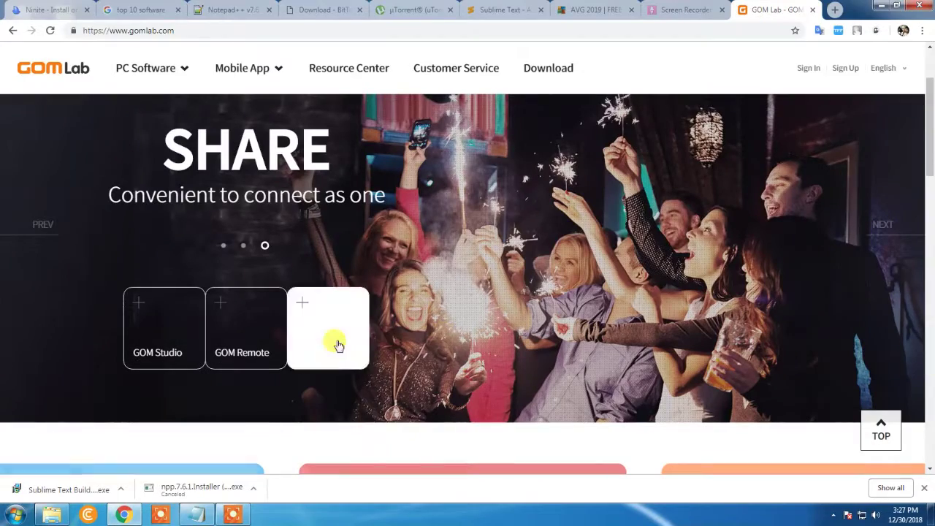
Look through the rest of the GOM Lab homepage down to the Partners section.
scroll(246, 346, down, 5)
scroll(435, 319, down, 2)
scroll(436, 319, up, 2)
scroll(436, 319, down, 8)
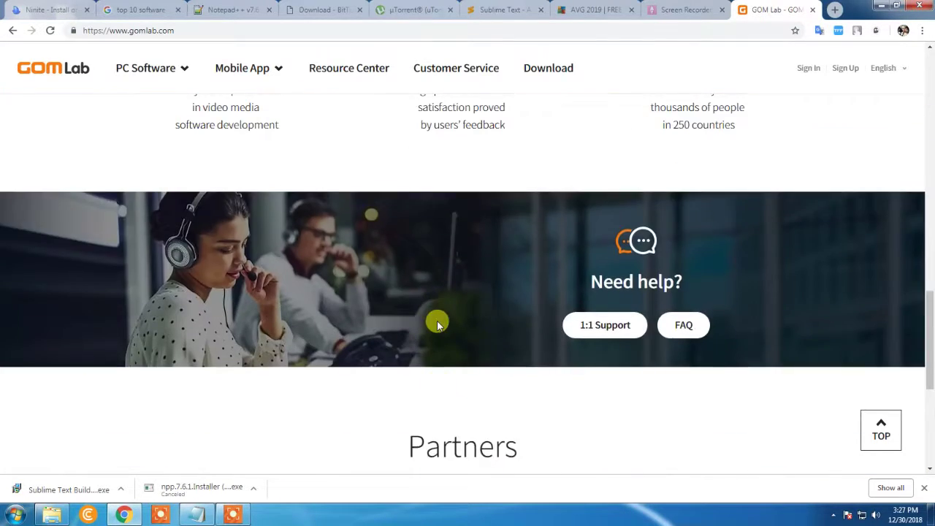
scroll(437, 323, down, 3)
scroll(437, 324, up, 1)
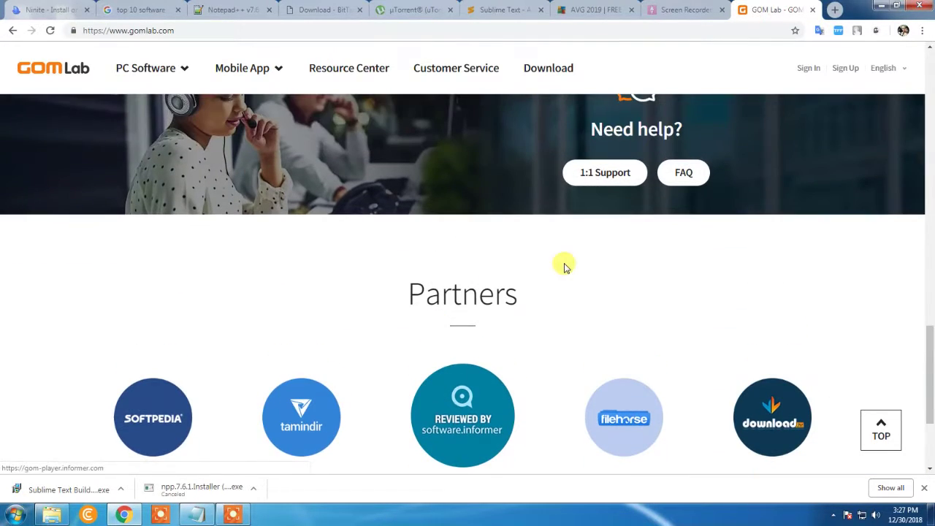
Minimize the browser and copy the "WSP office" entry from the Notepad list.
click(891, 5)
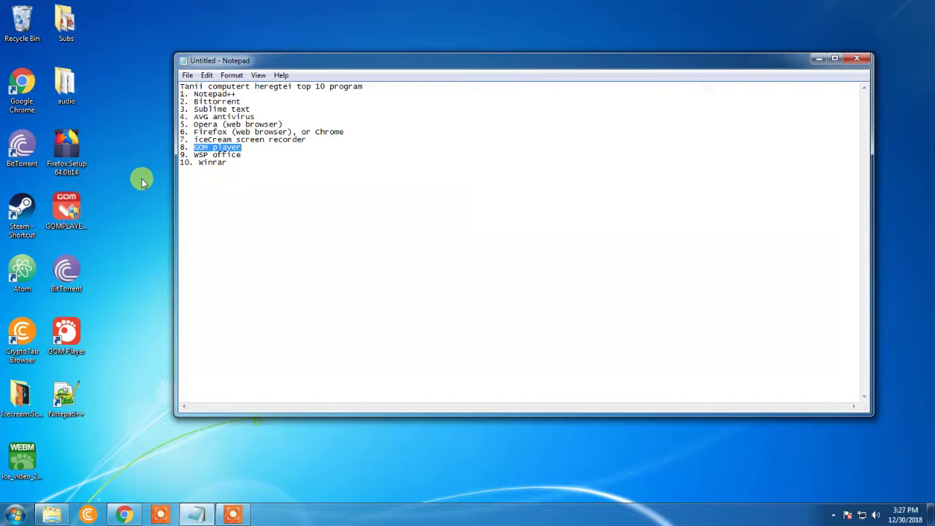
drag(194, 154, 258, 154)
key(ctrl+c)
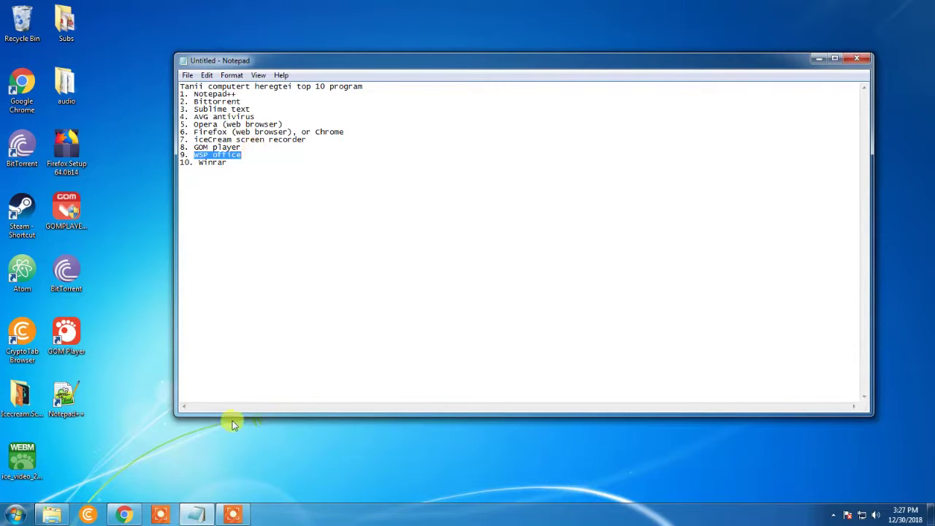
Search for "WSP office" in a new browser tab and open the wps.com homepage from the results.
click(122, 515)
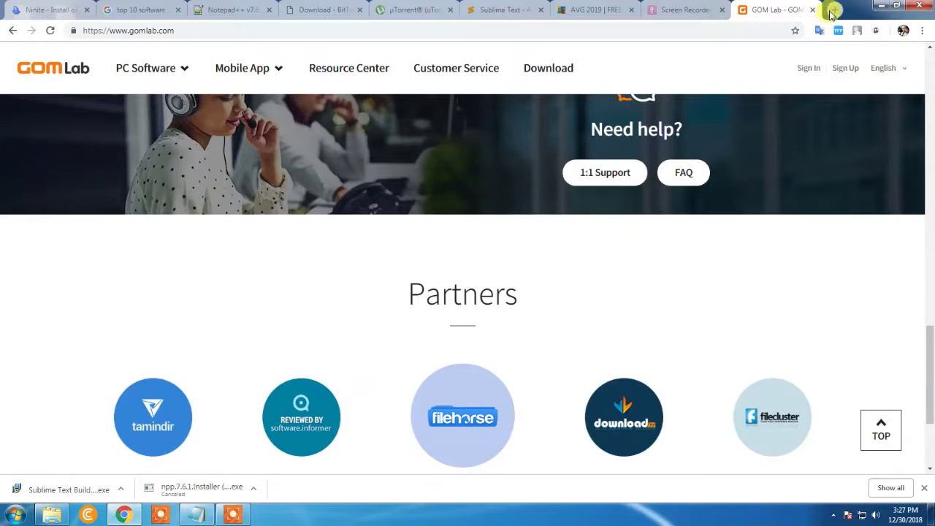
click(833, 10)
key(ctrl+v)
key(Return)
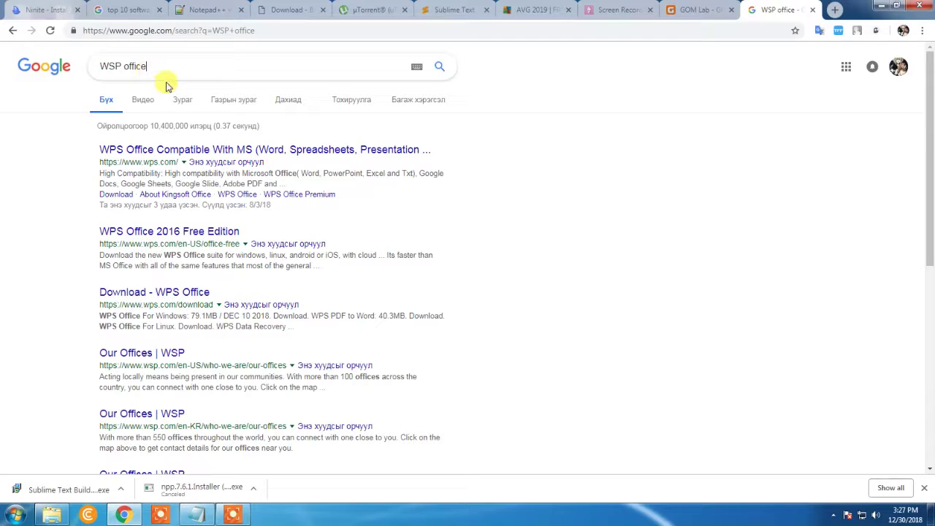
click(265, 155)
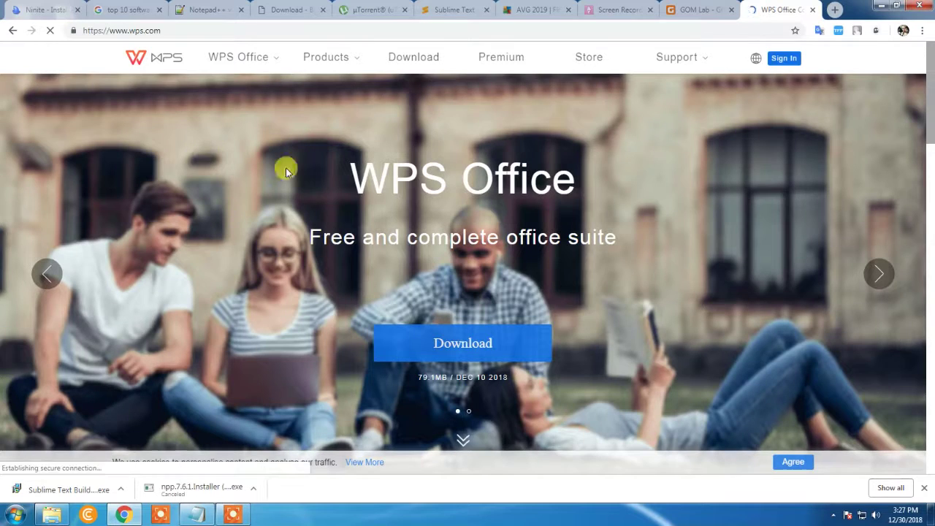
Examine the WPS Office download size and date, the program previews and the High Compatibility section.
scroll(394, 204, down, 3)
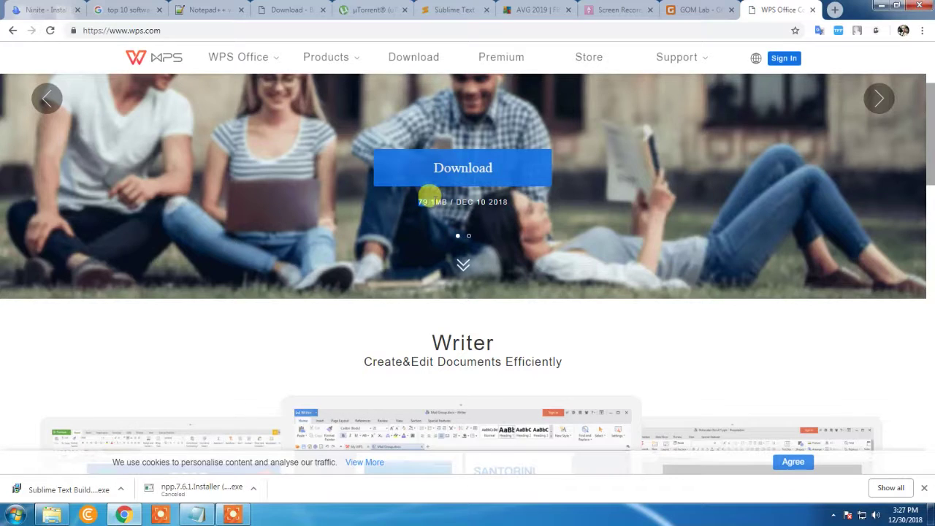
drag(429, 196, 450, 196)
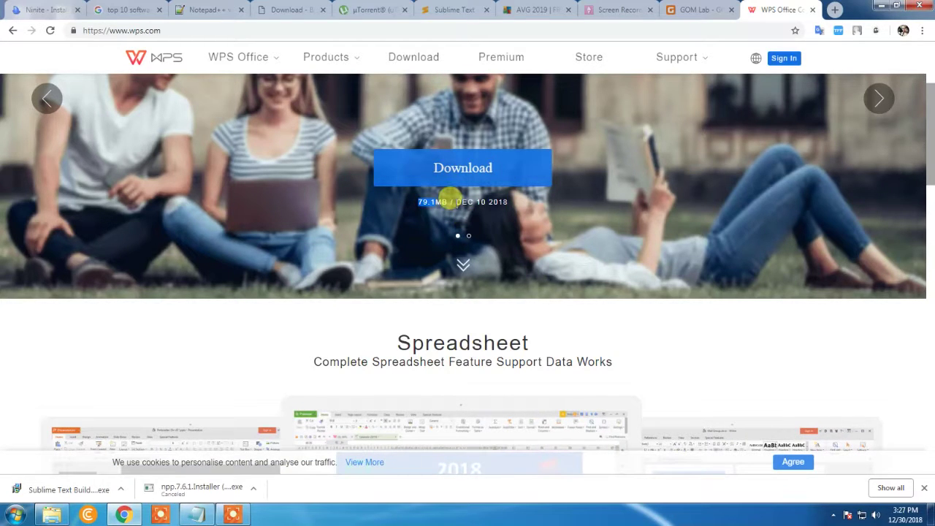
click(444, 201)
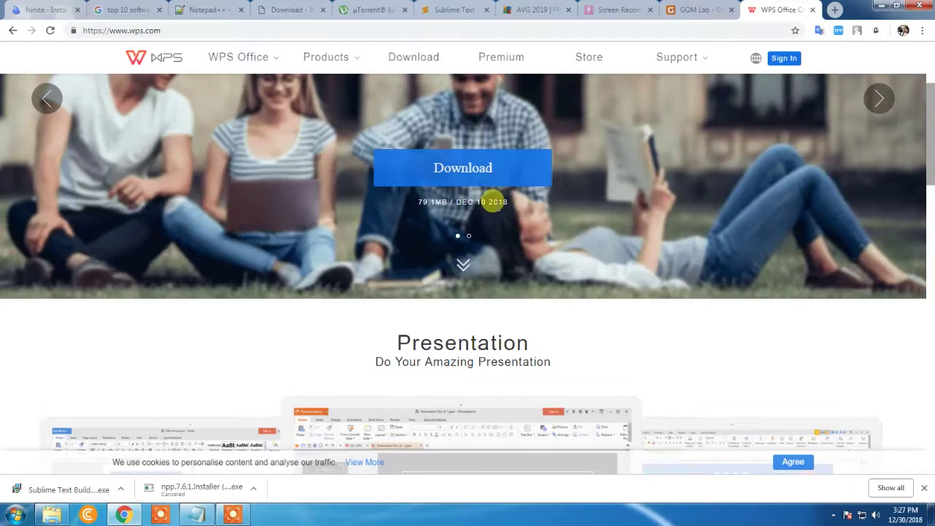
scroll(496, 219, down, 5)
scroll(657, 285, down, 1)
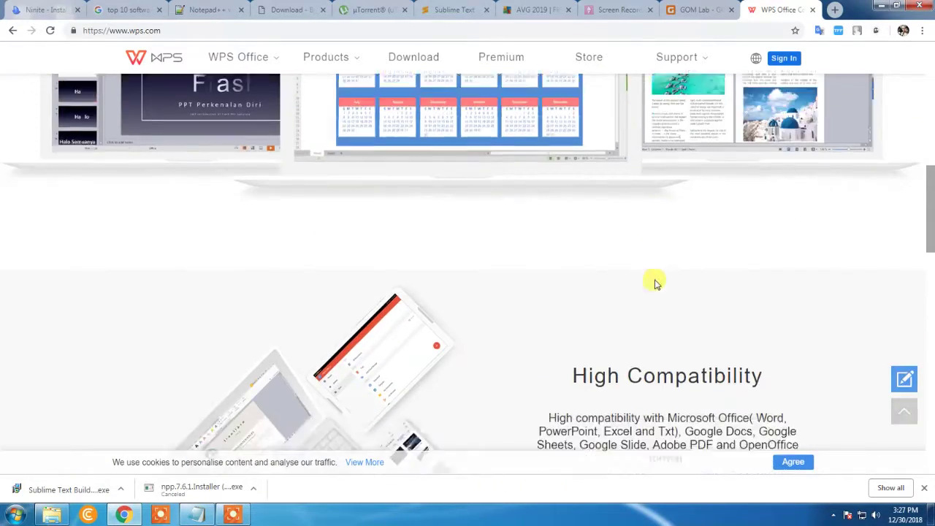
scroll(676, 274, up, 4)
scroll(668, 277, down, 4)
scroll(657, 276, down, 4)
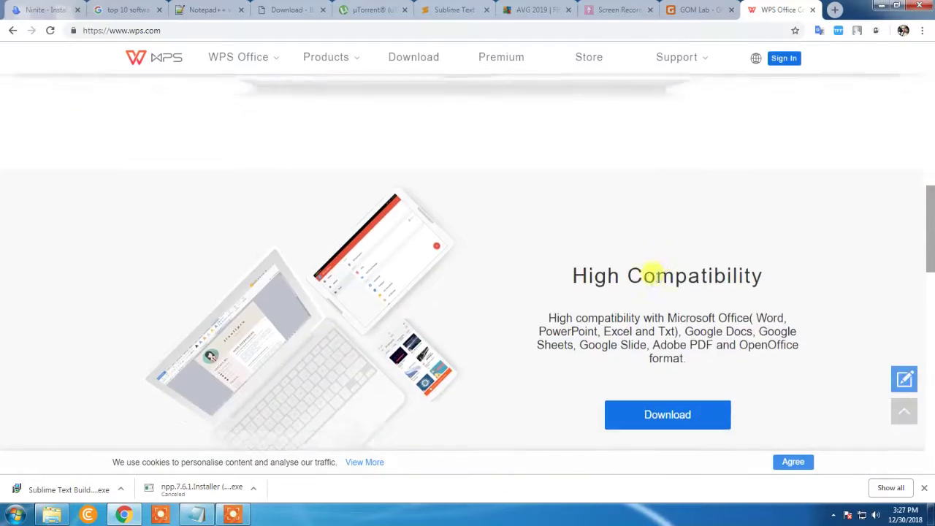
Look over the WPS Cloud section, the main Download banner and the program previews on the WPS homepage.
drag(929, 270, 931, 370)
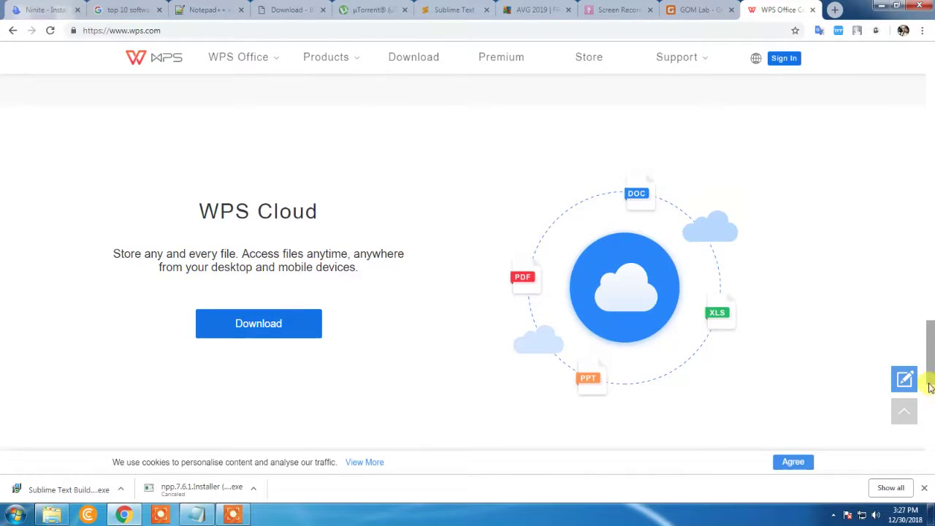
mouse_move(932, 361)
mouse_down()
mouse_move(930, 381)
mouse_move(932, 365)
mouse_up()
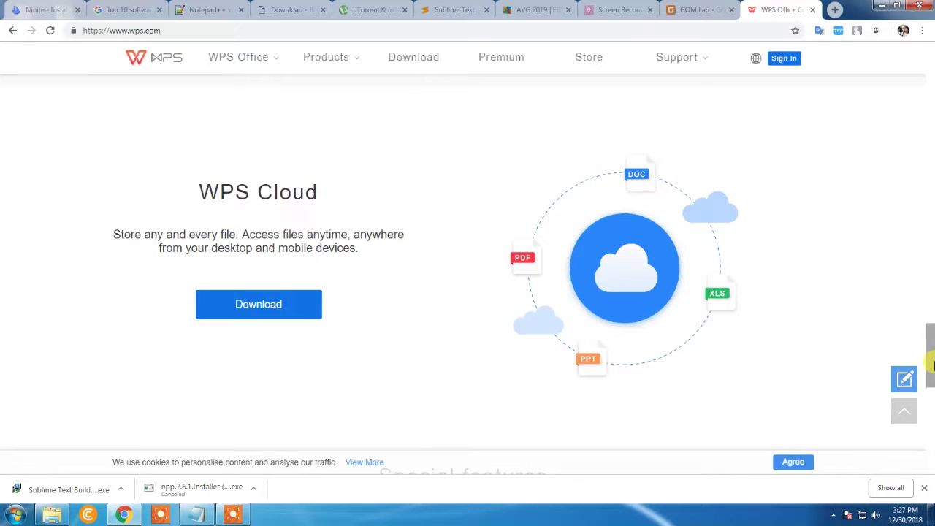
drag(932, 353, 915, 80)
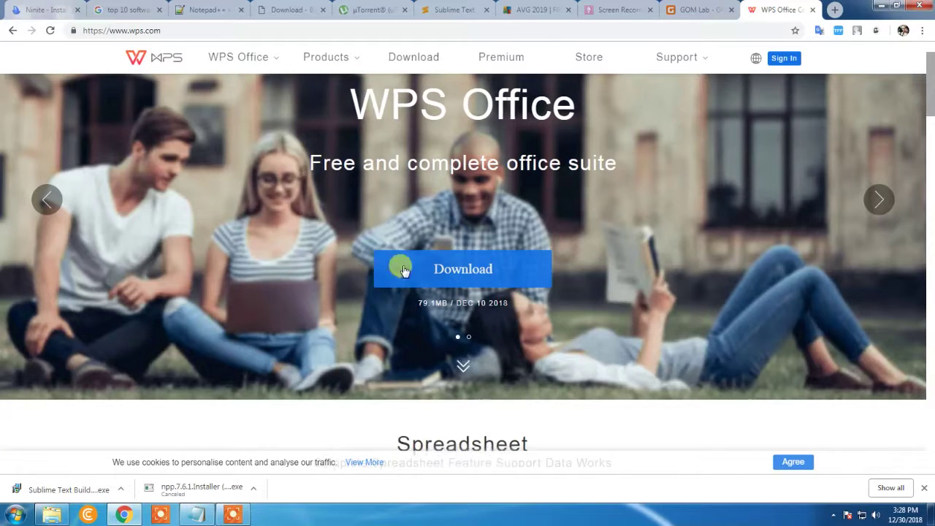
scroll(382, 244, down, 1)
scroll(382, 255, up, 2)
scroll(655, 312, up, 1)
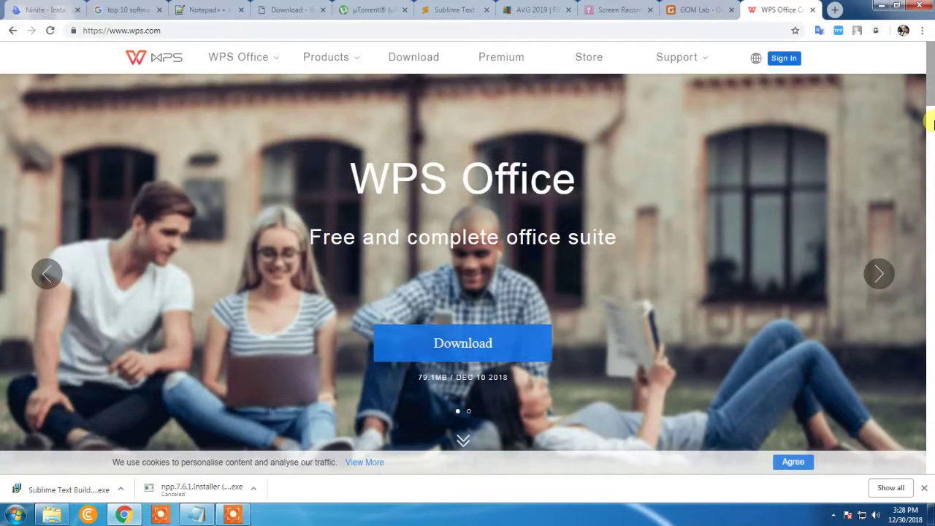
drag(931, 86, 931, 155)
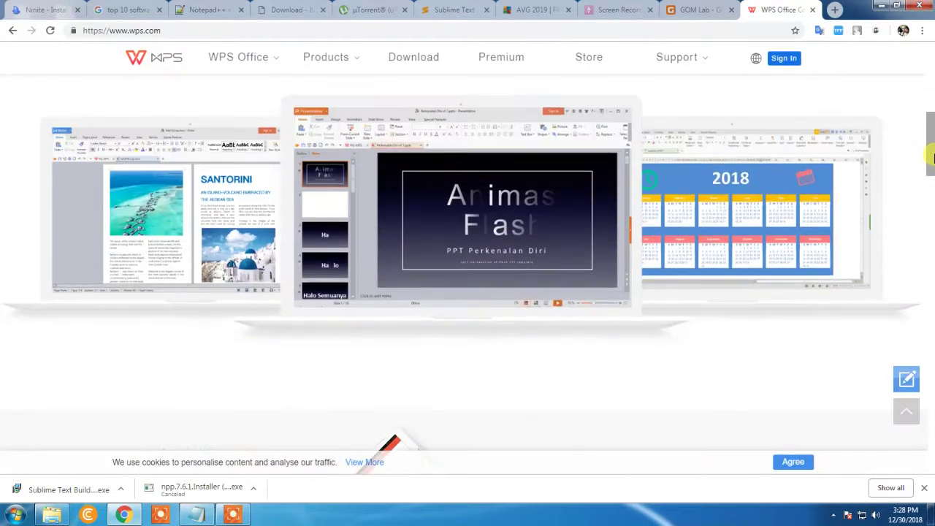
Search Google for the "Winrar" entry from the Notepad list and open the official win-rar.com site.
click(191, 514)
click(208, 165)
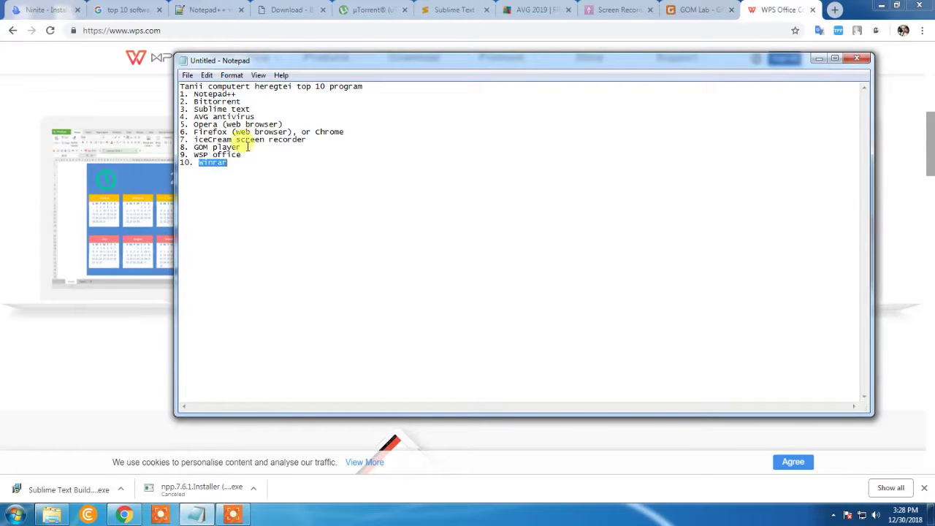
click(152, 32)
text(Winrar)
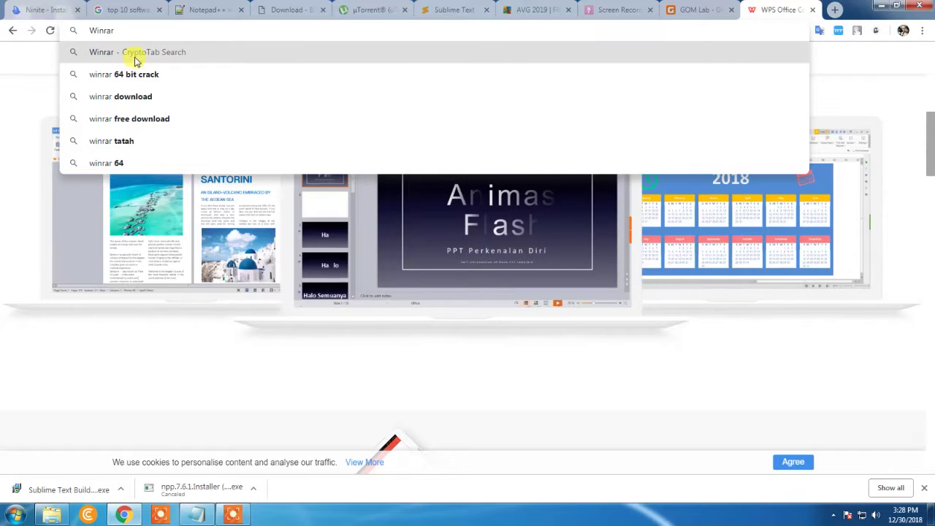
key(Return)
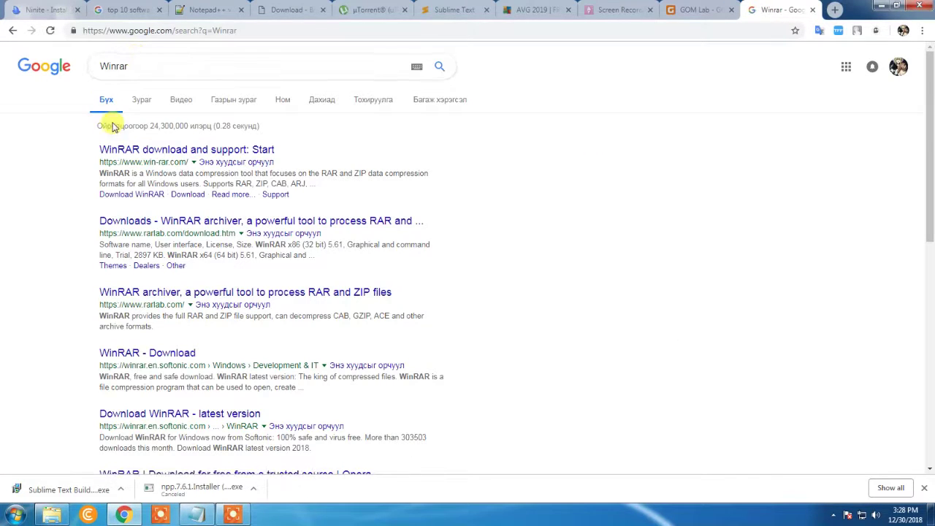
click(132, 150)
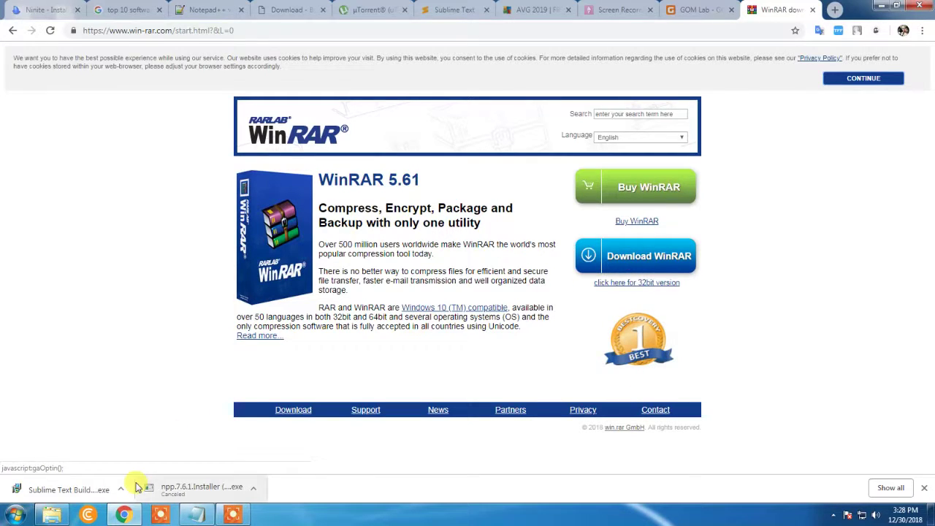
click(168, 31)
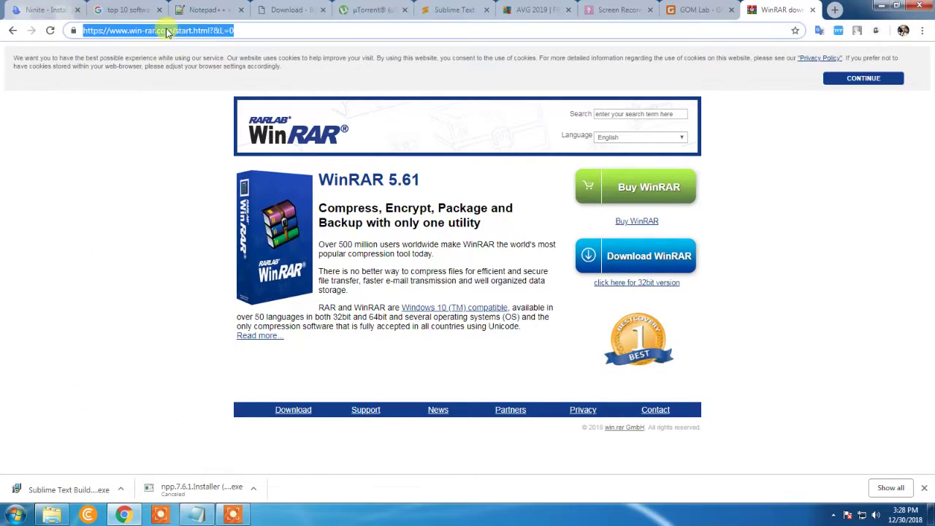
Look through the Ninite page's app list, installer section and feature descriptions.
click(55, 9)
scroll(531, 206, down, 5)
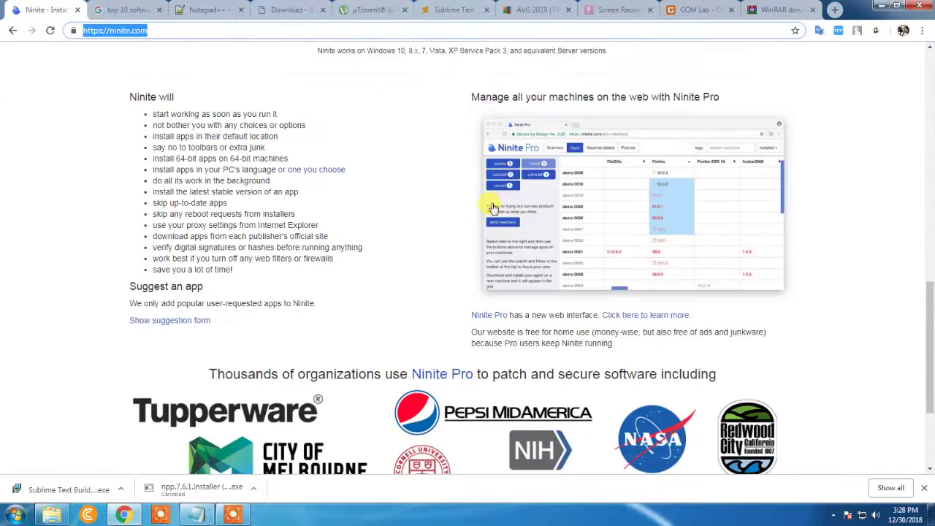
scroll(504, 123, up, 5)
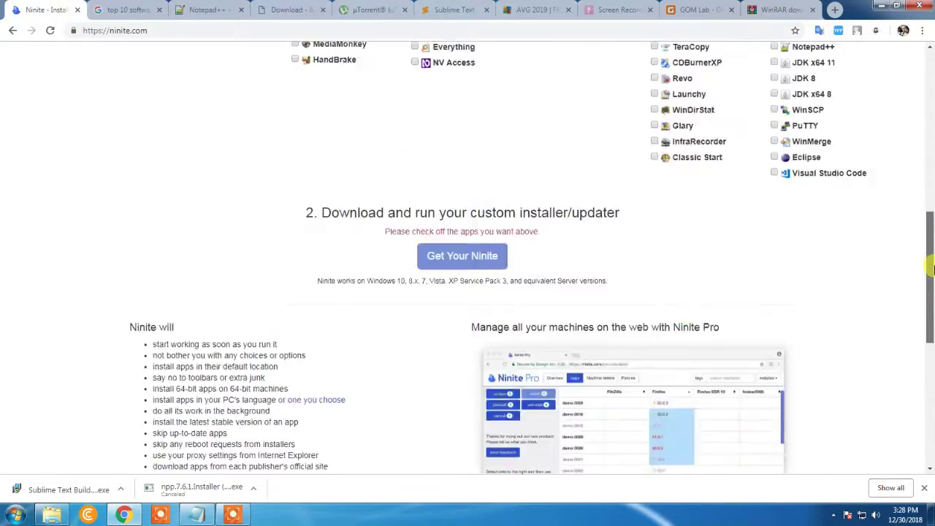
Replace the "top 10 software" Google search with a search for "ninite" and point out the official ninite.com result.
click(128, 9)
click(146, 30)
click(162, 51)
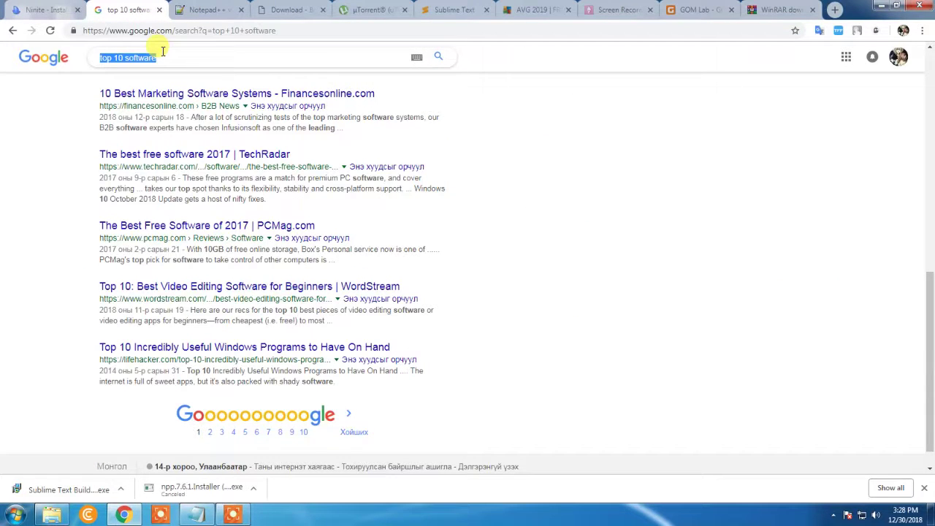
text(ninite)
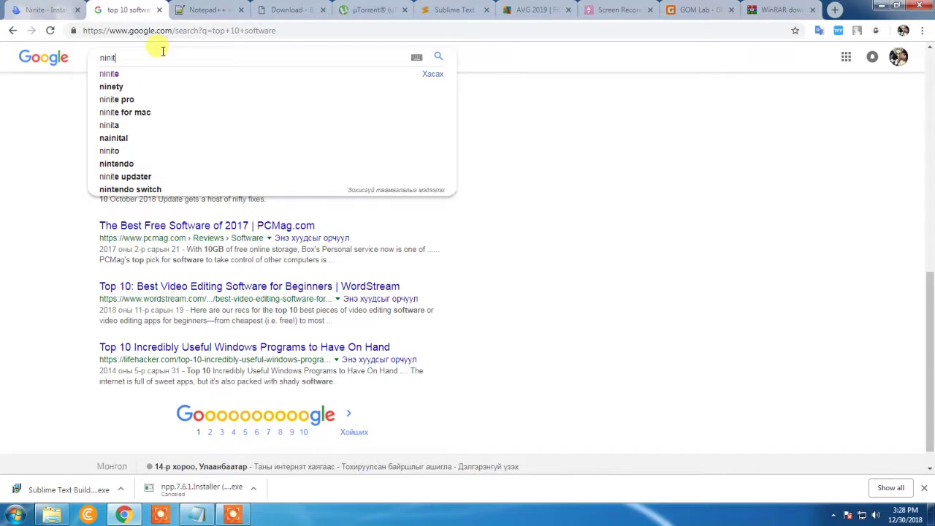
key(Return)
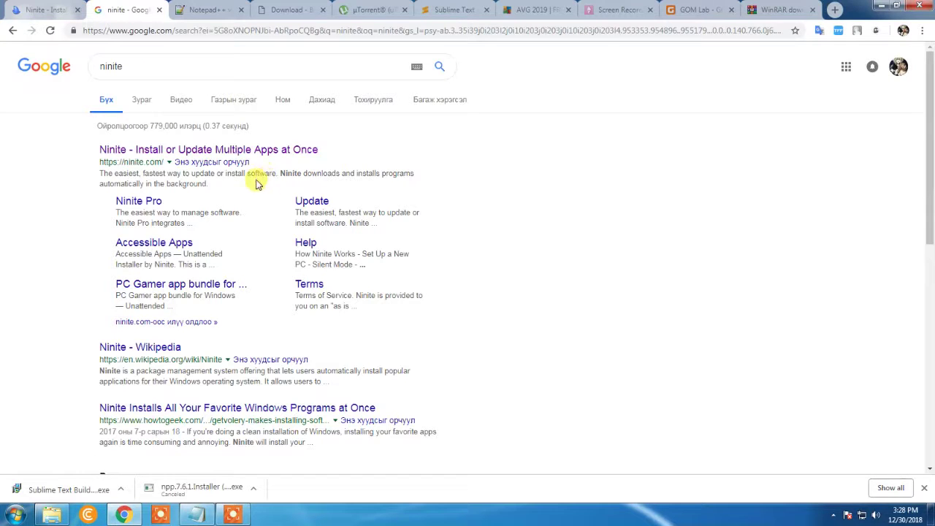
mouse_move(94, 151)
mouse_down()
mouse_move(237, 136)
mouse_move(396, 148)
mouse_move(84, 159)
mouse_move(95, 151)
mouse_up()
Select Opera, Skype, VLC and GOM in Ninite's app list, leaving iTunes unselected.
click(42, 18)
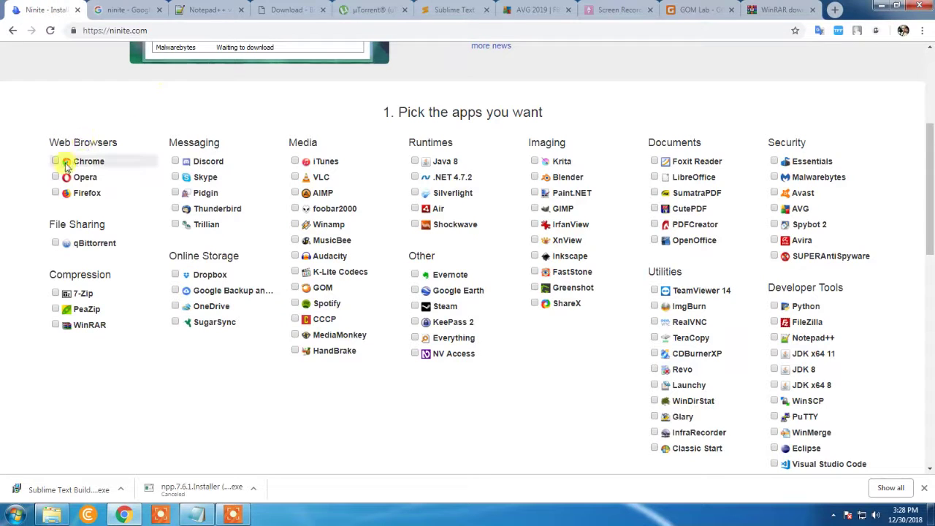
click(325, 160)
click(205, 177)
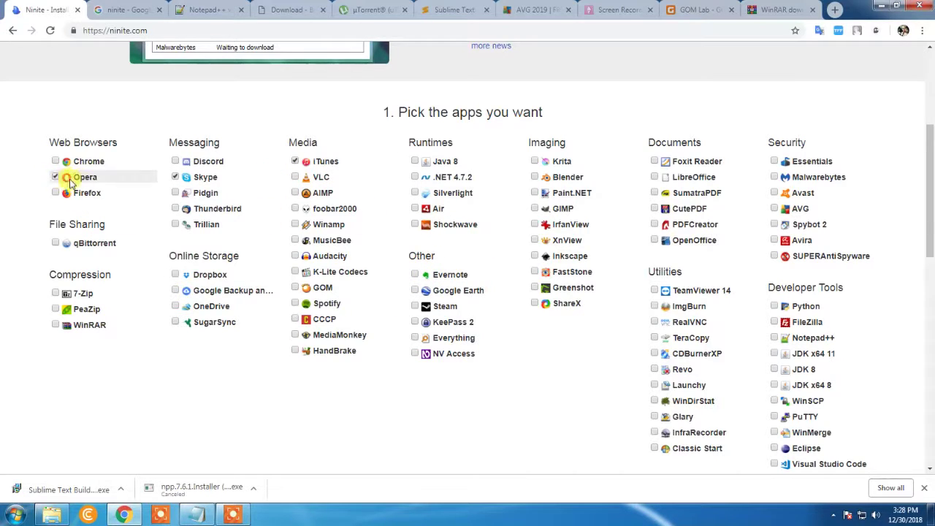
click(177, 180)
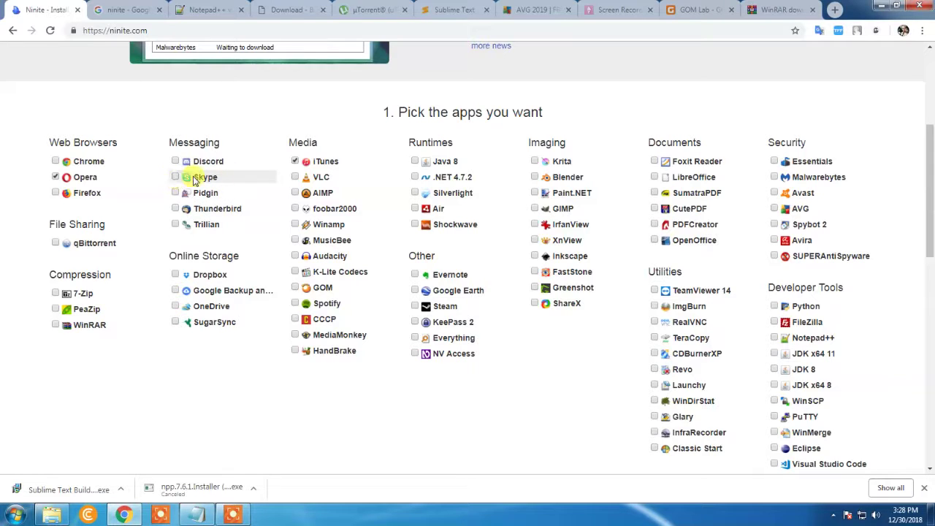
click(295, 178)
click(296, 161)
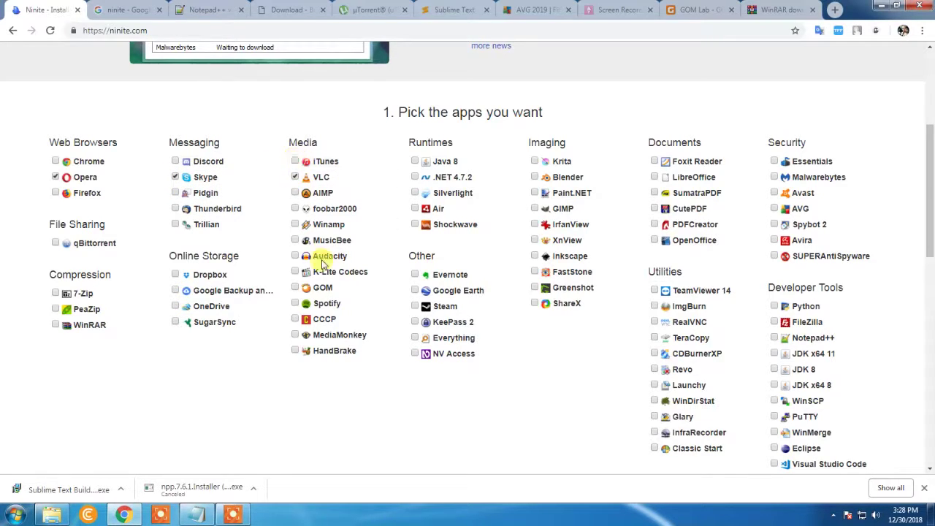
click(294, 288)
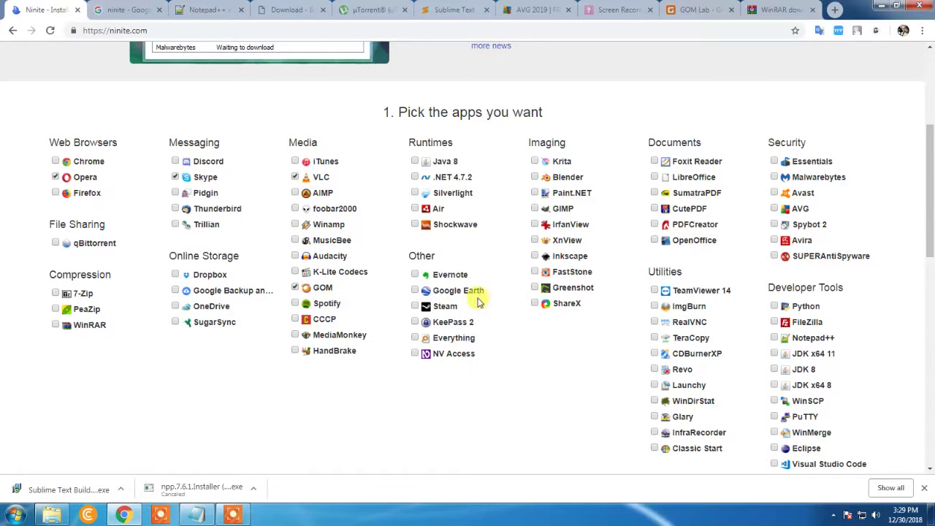
scroll(931, 152, down, 5)
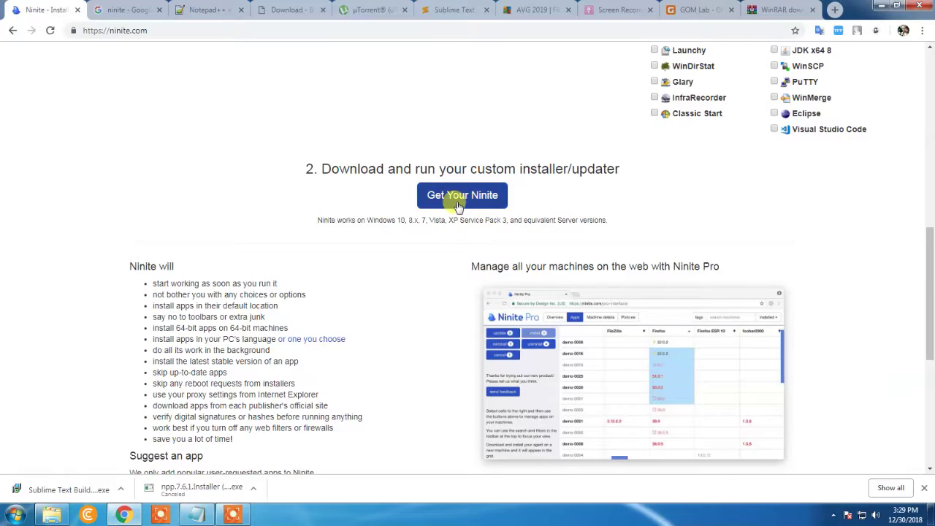
drag(930, 278, 931, 109)
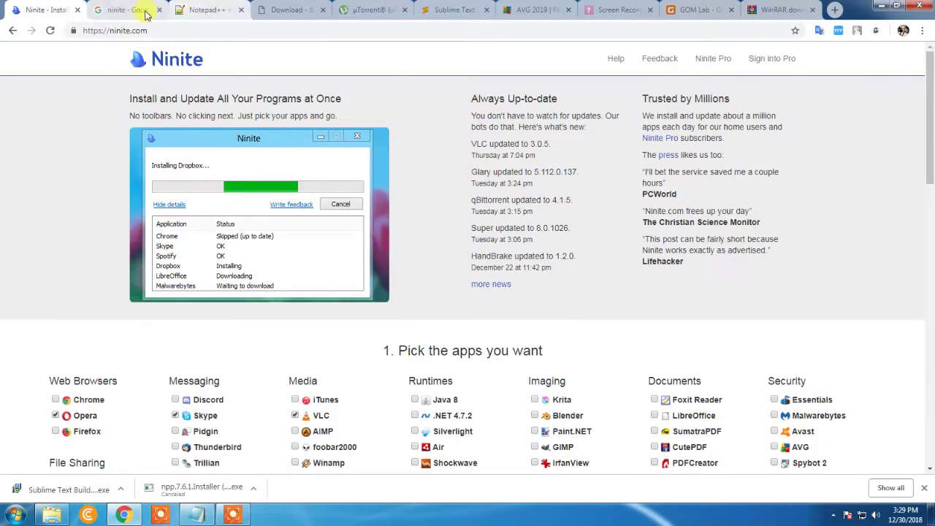
Review the complete top 10 program list in Notepad and show the desktop.
click(196, 515)
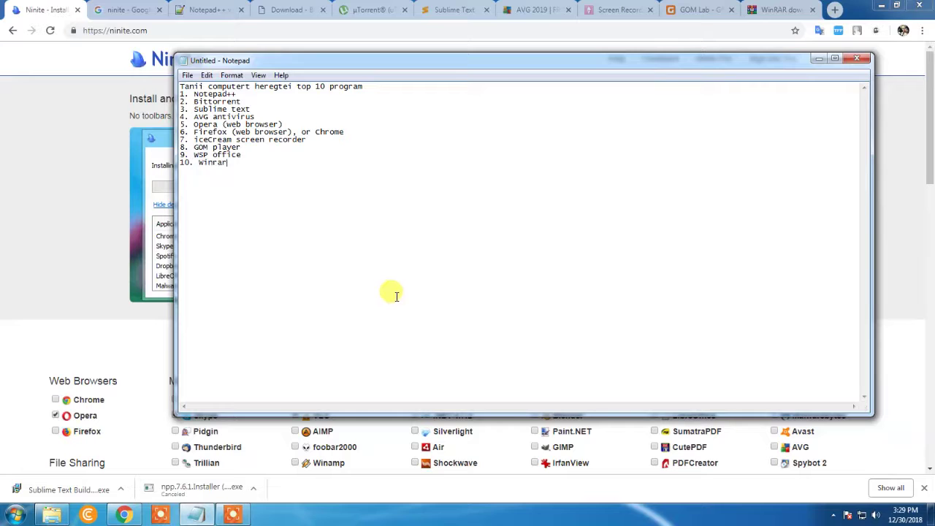
key(ctrl+a)
click(260, 187)
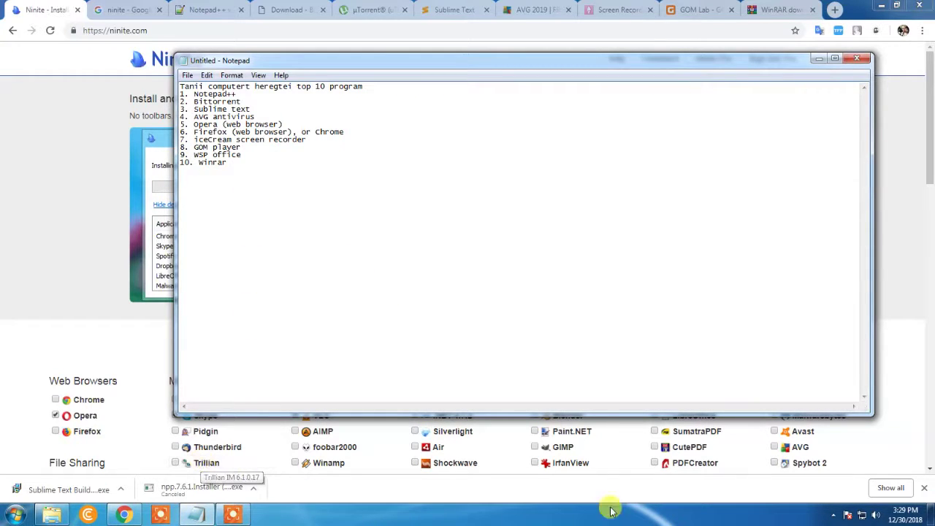
key(super+d)
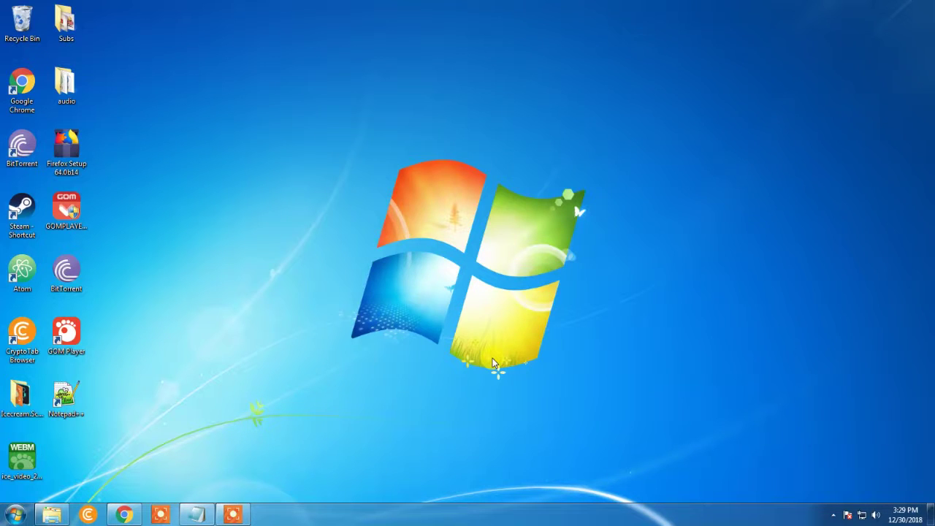